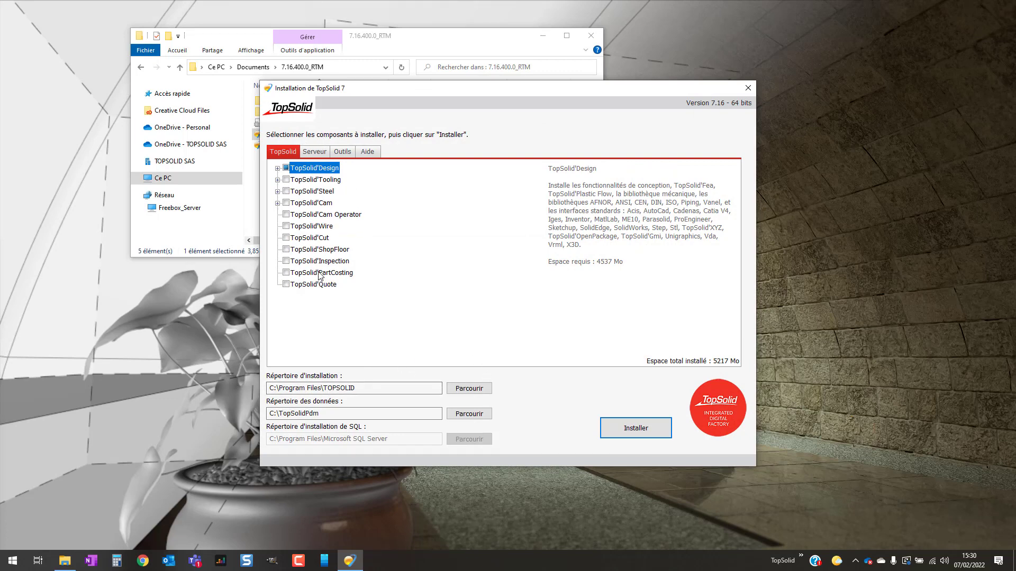
- Include TopSolid'Steel in the installation and expand it to show its Forster, Jansen and Rp Technik libraries
left_click(310, 191)
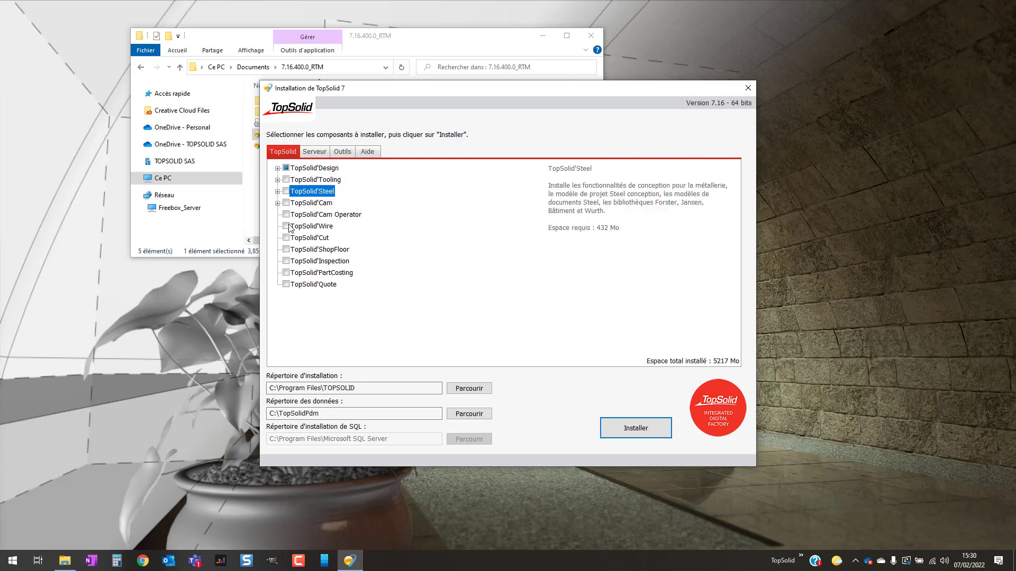
left_click(285, 192)
left_click(277, 191)
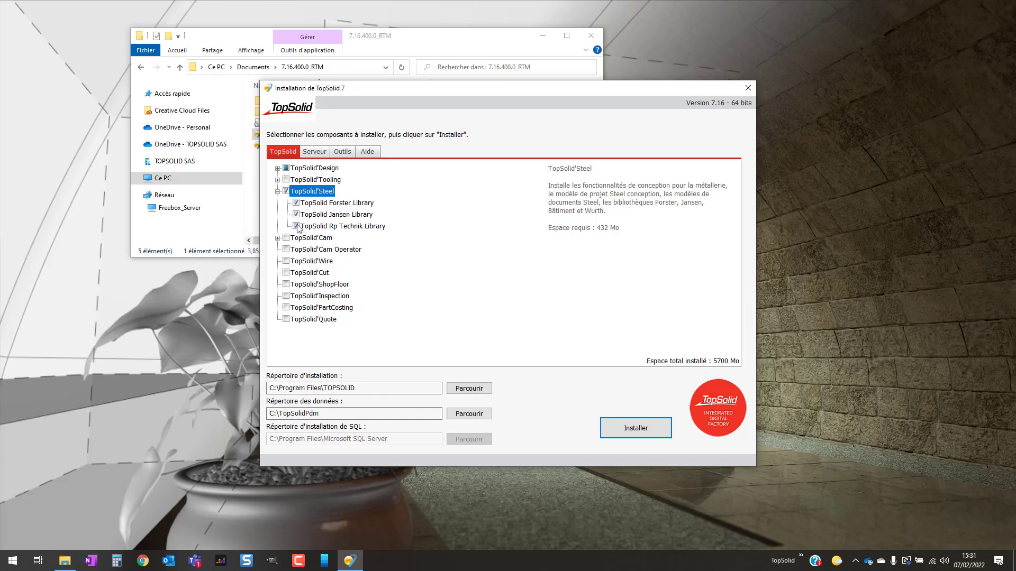
- Exclude TopSolid'Ansys Link from the TopSolid'Design components and view the TeamViewer description
left_click(313, 169)
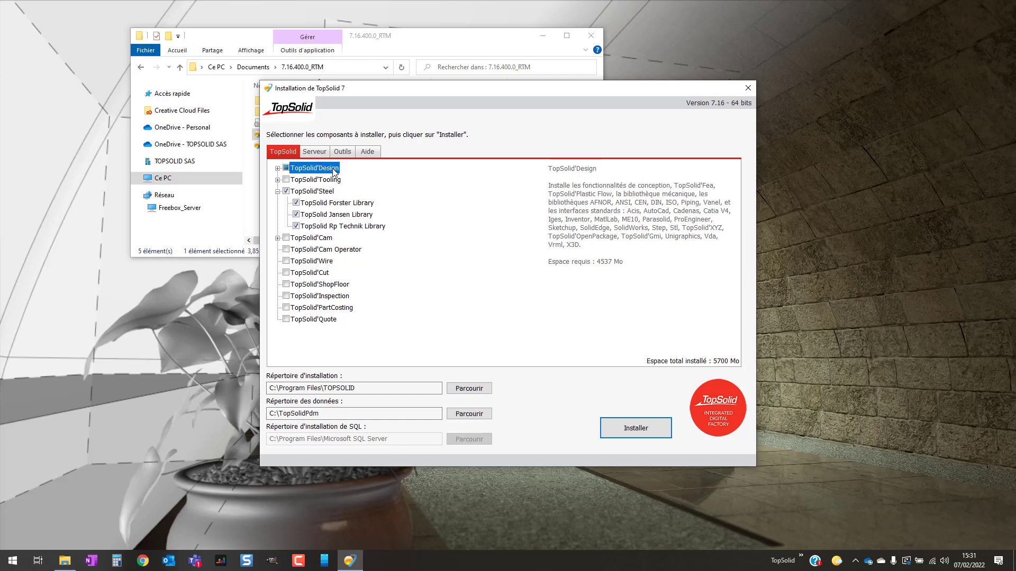
left_click(277, 168)
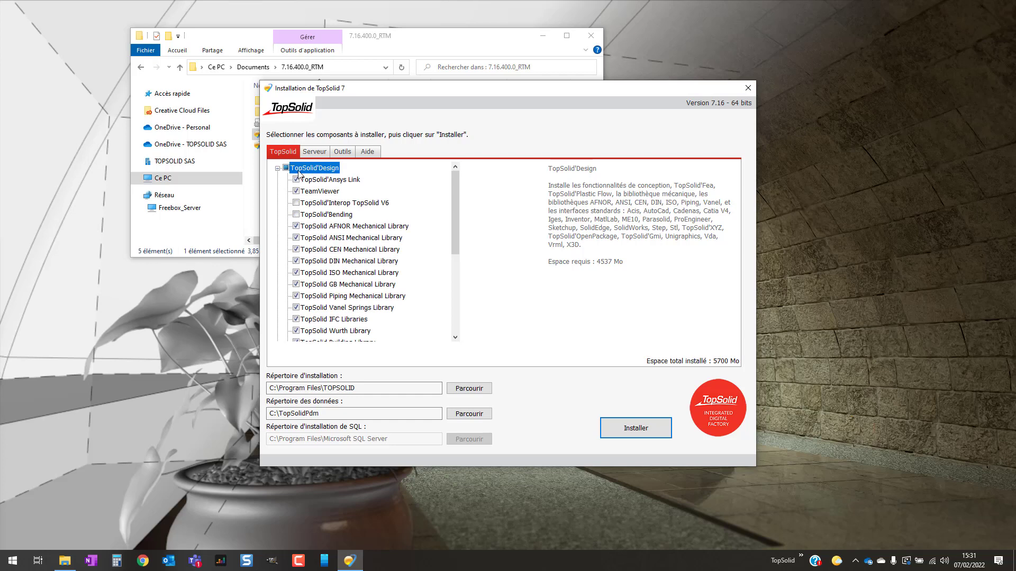
left_click(327, 181)
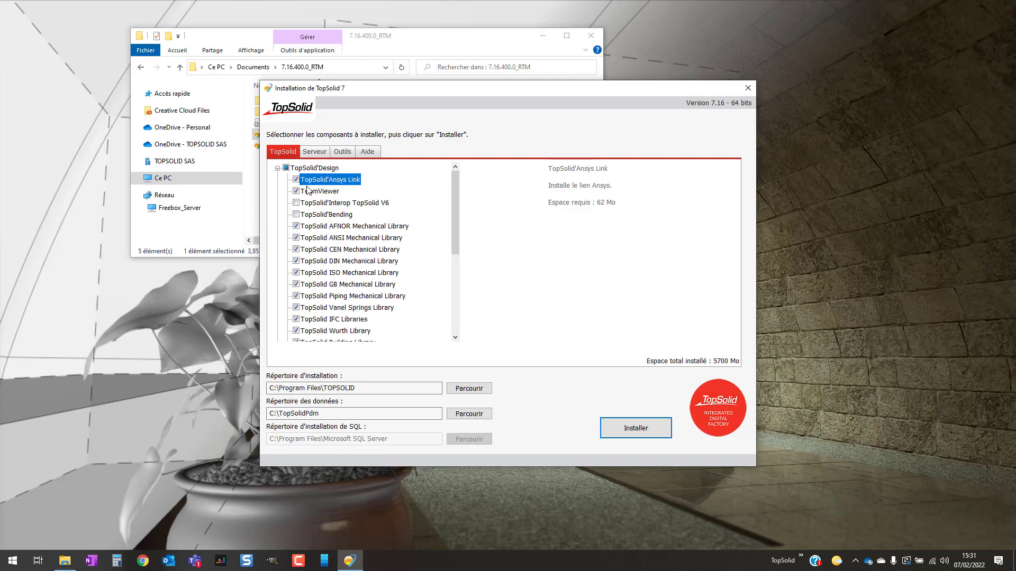
left_click(296, 181)
left_click(321, 192)
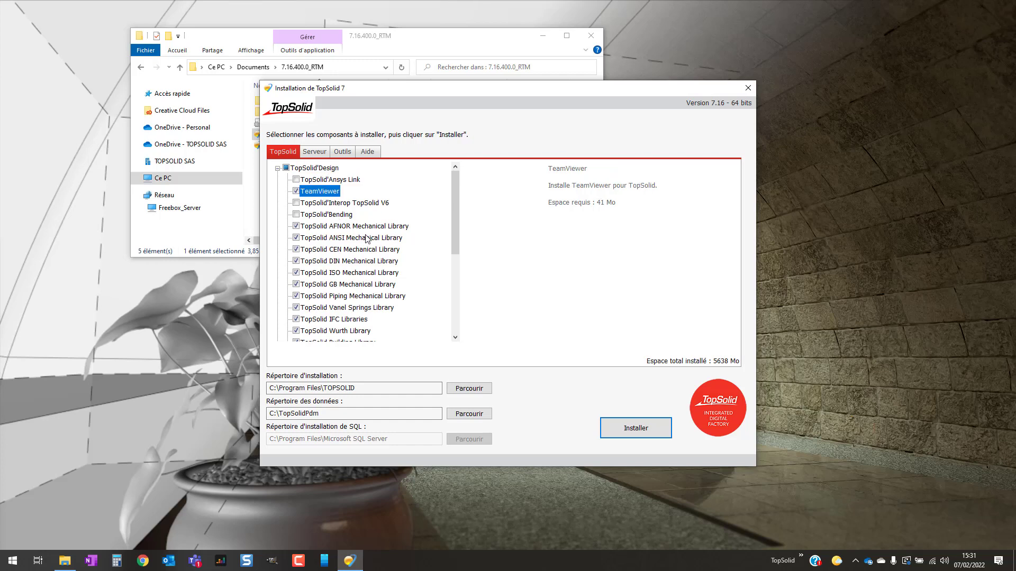
- Exclude the ANSI and GB mechanical libraries from the TopSolid'Design components
left_click_drag(455, 218, 454, 226)
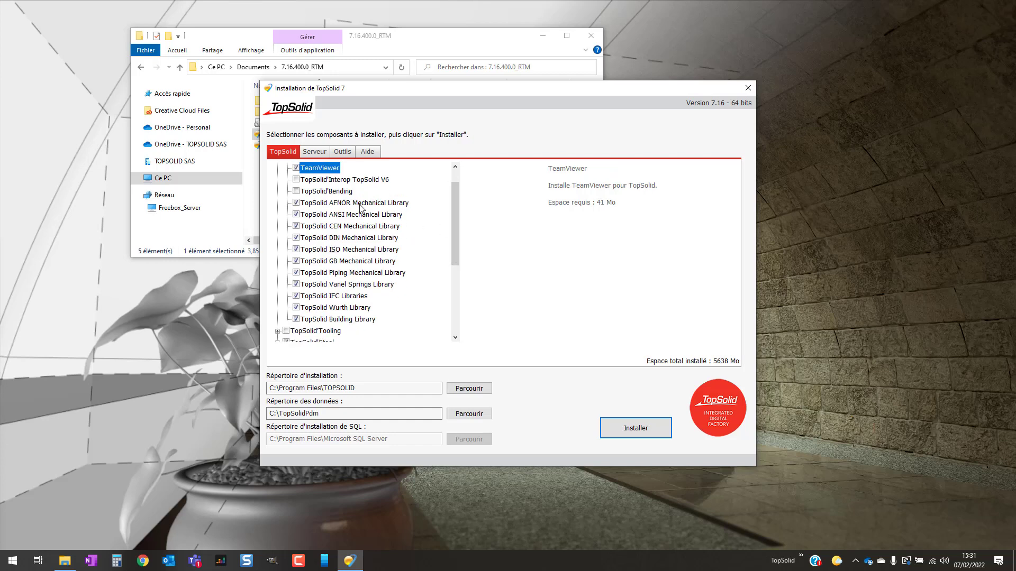
left_click(363, 203)
left_click(352, 216)
left_click(345, 227)
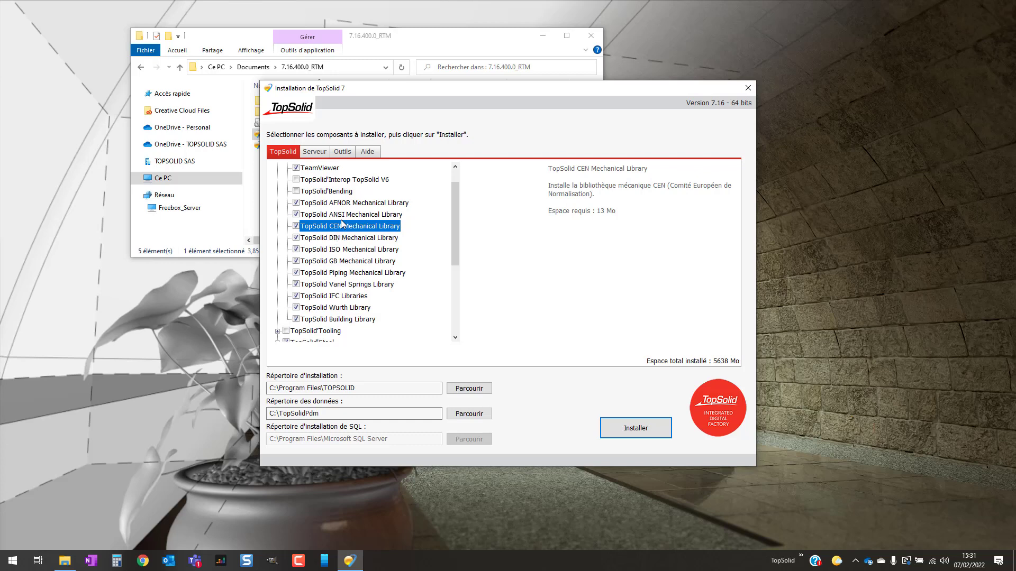
left_click(332, 215)
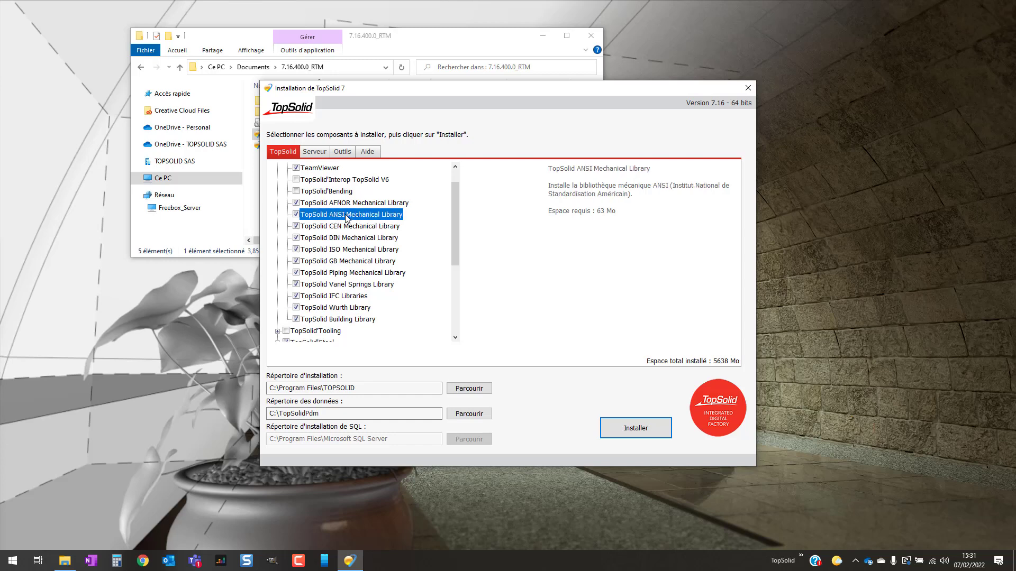
left_click(296, 215)
left_click(338, 261)
left_click(296, 261)
- Exclude the TopSolid Vanel Springs Library and view the descriptions of the IFC, Wurth and Building libraries
left_click(346, 274)
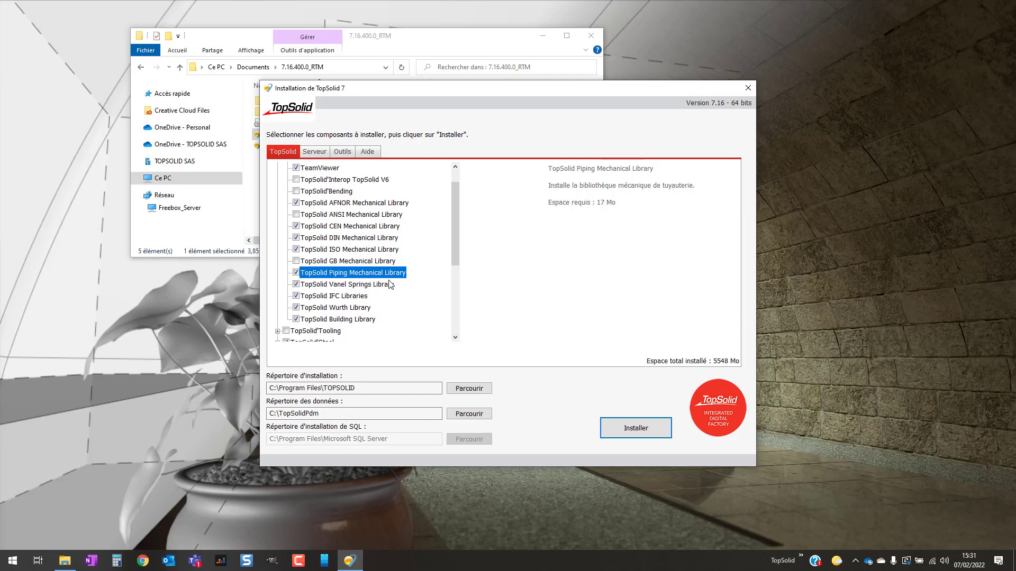
left_click(332, 285)
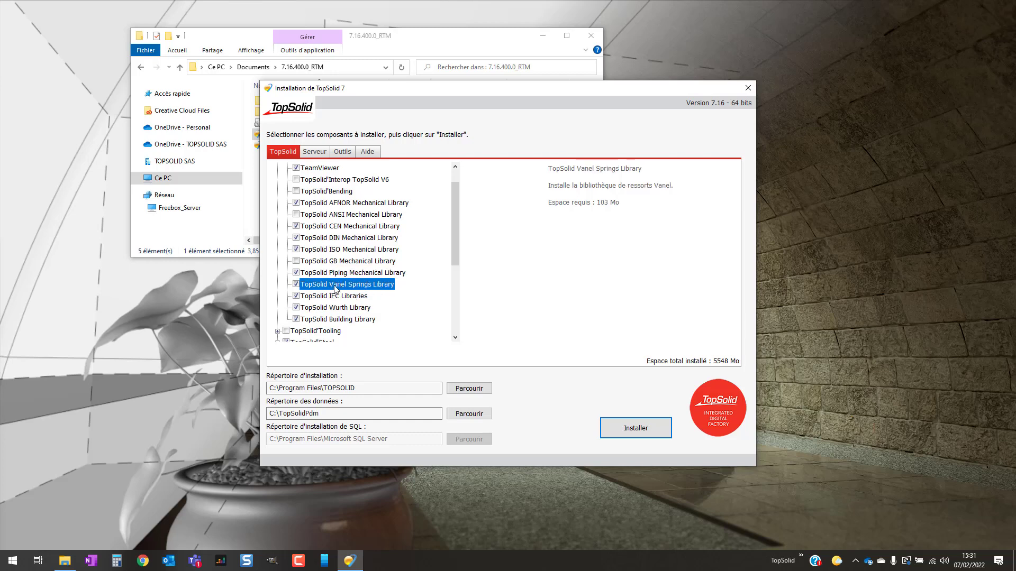
left_click(296, 285)
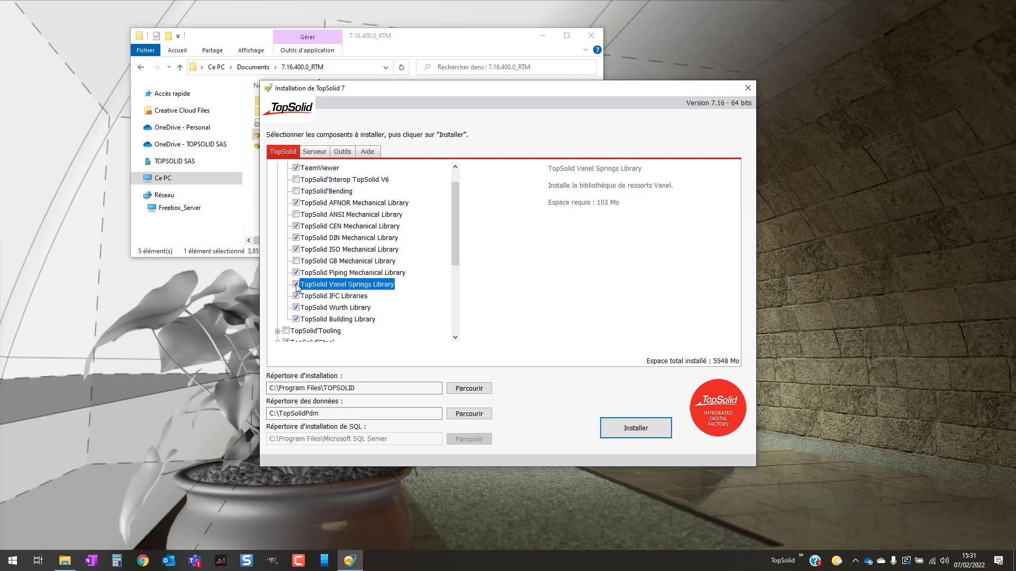
left_click(334, 298)
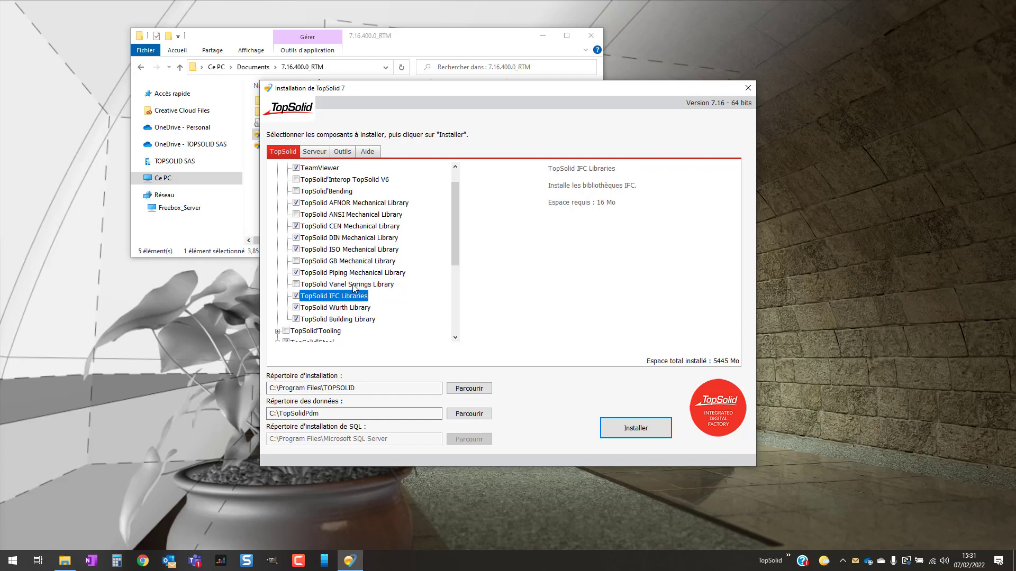
left_click(335, 309)
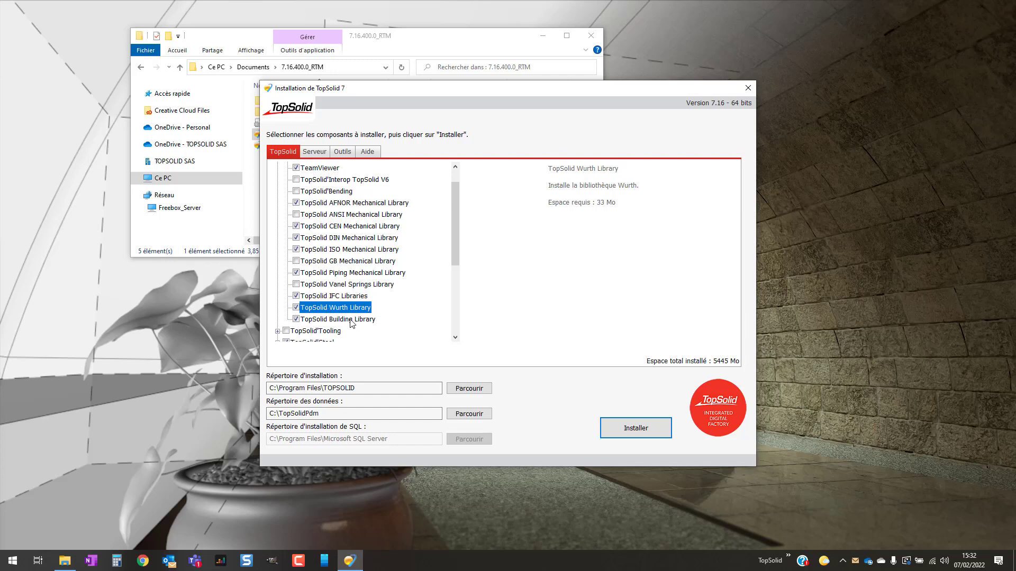
left_click(350, 320)
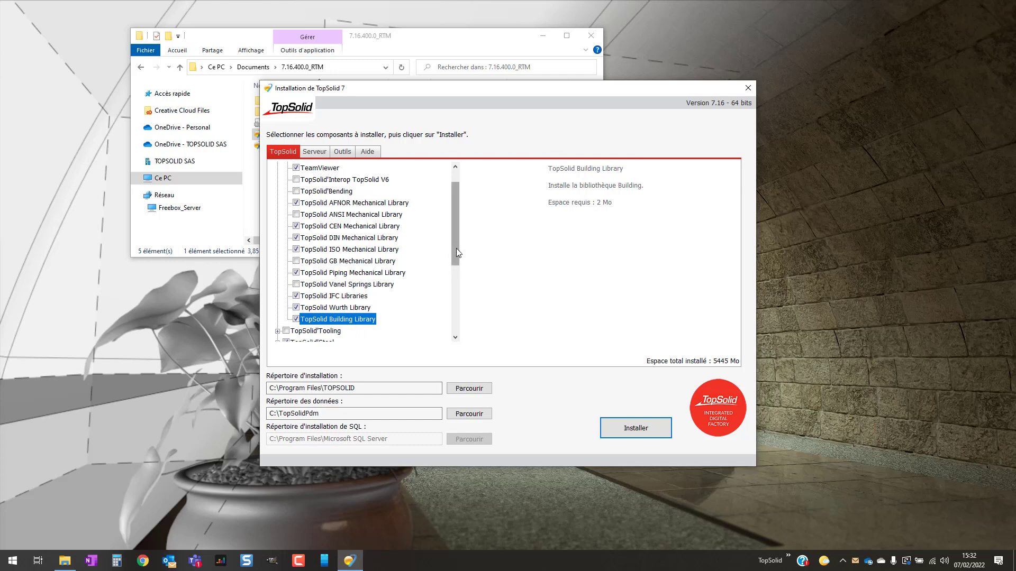
- Check the remaining TopSolid components, the installation directory and the data directory path
scroll(456, 251, "down", 4)
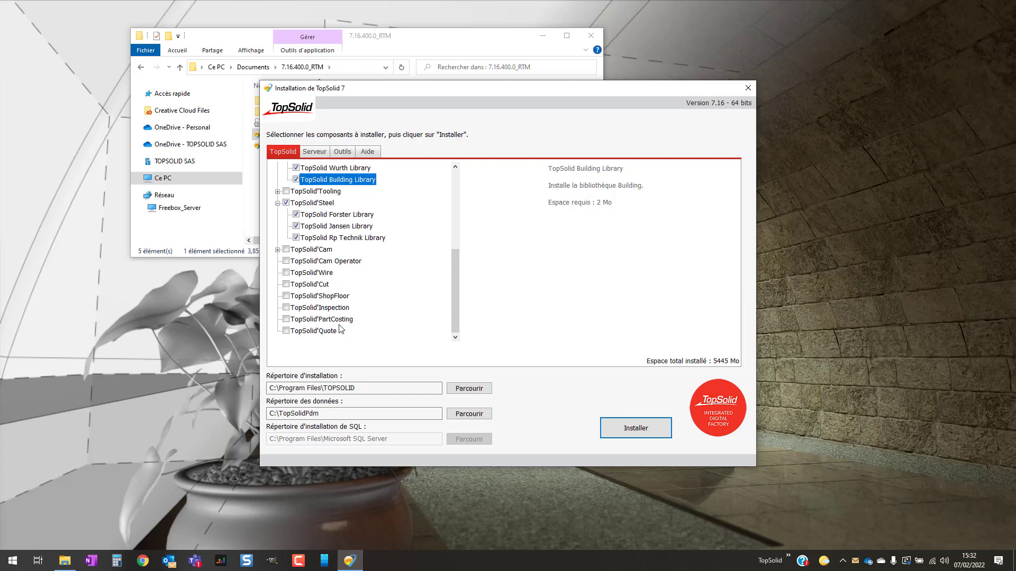
left_click_drag(359, 387, 264, 387)
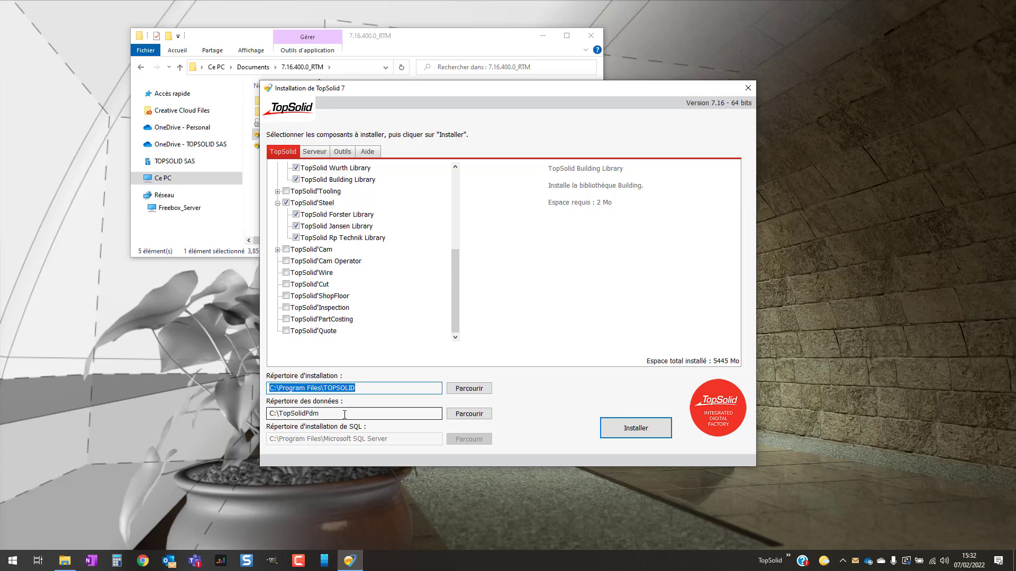
left_click_drag(324, 414, 271, 411)
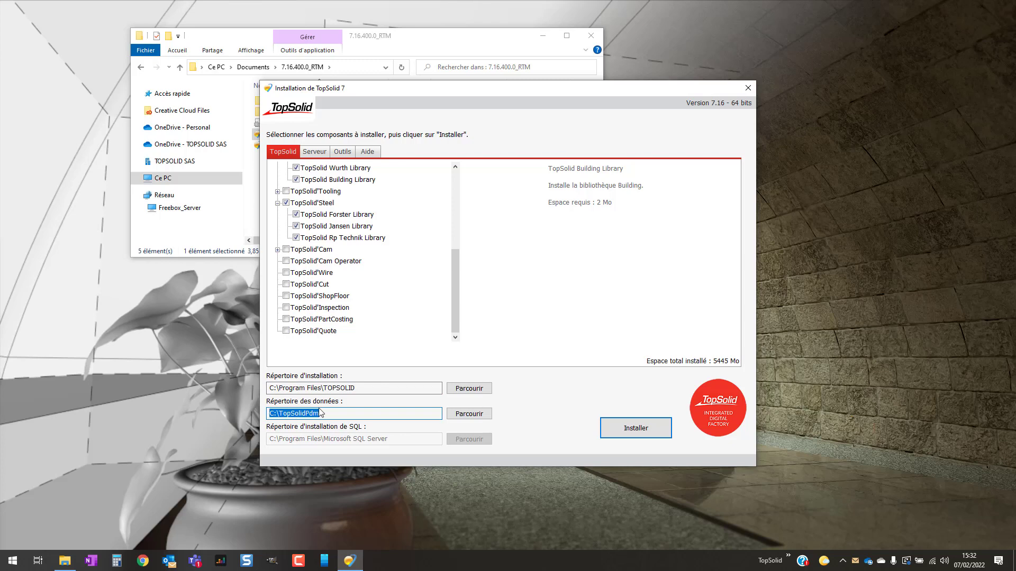
left_click_drag(323, 414, 266, 414)
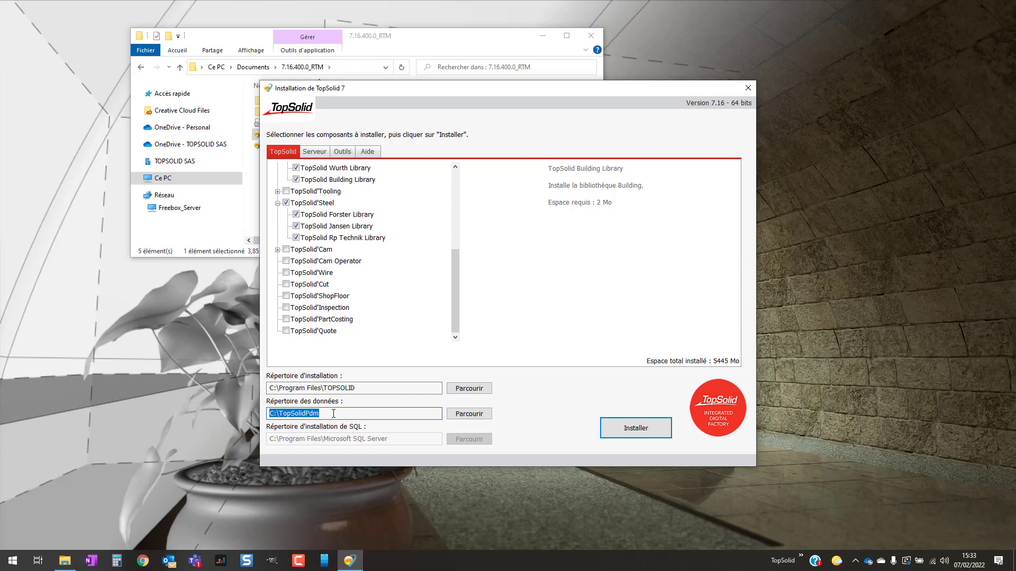
left_click_drag(334, 413, 278, 412)
left_click_drag(321, 413, 258, 411)
left_click_drag(326, 412, 266, 409)
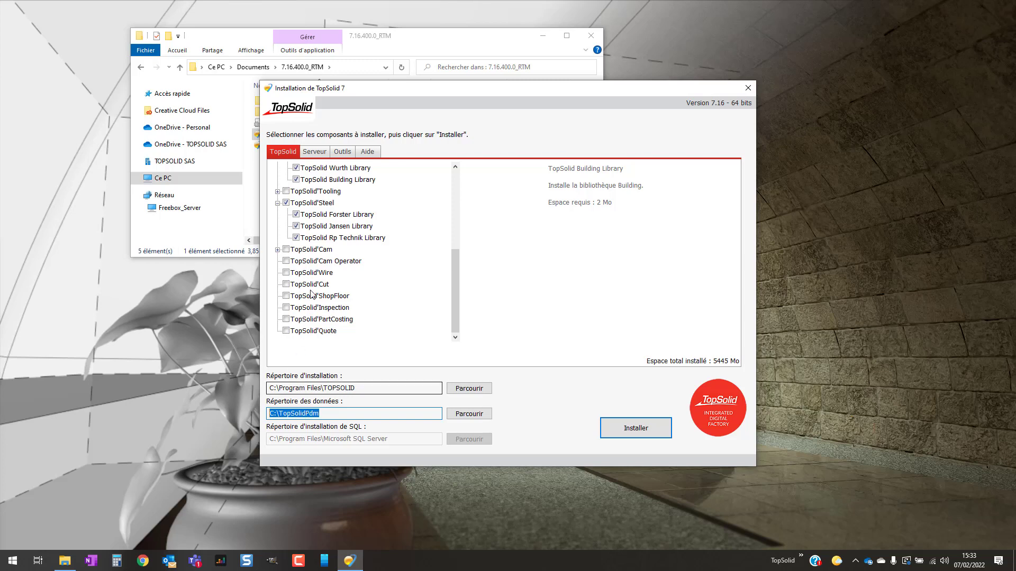
- Review the server components, add TopSolid'Viewer Pro from the tools, and view the Sentinel Protection Installer 7.6.9 and TopSolid'ID descriptions
left_click(314, 153)
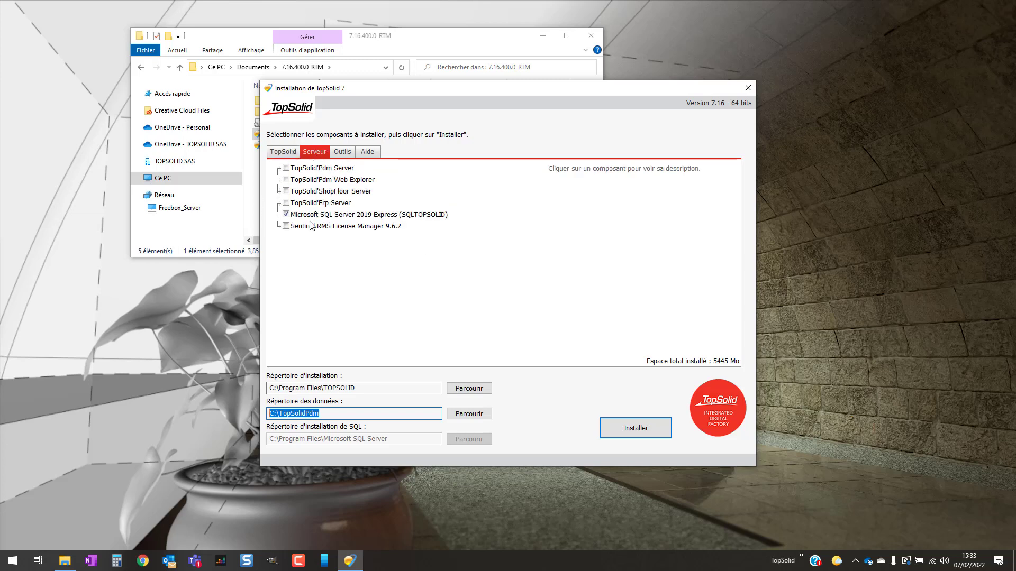
left_click(343, 153)
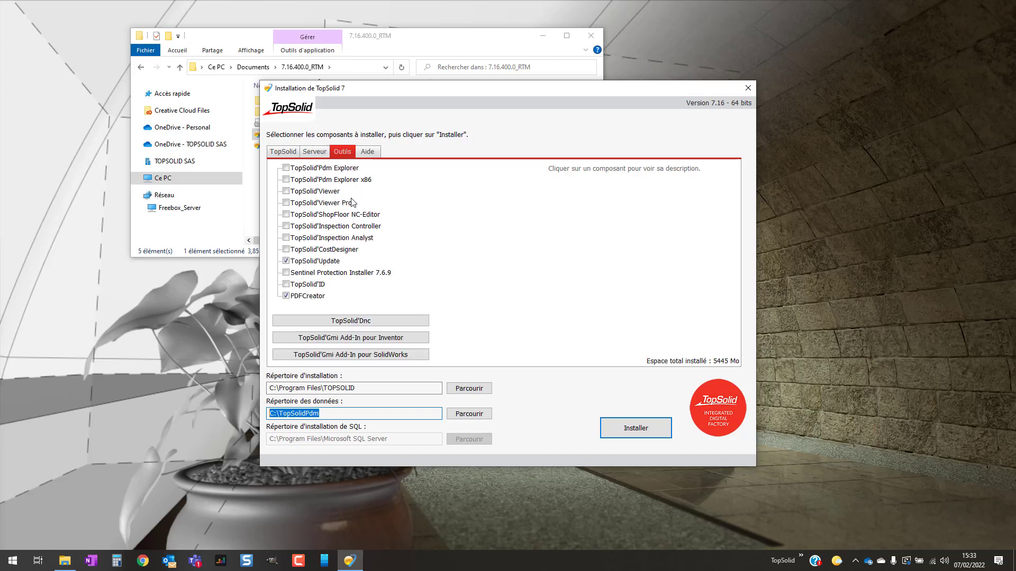
left_click(313, 206)
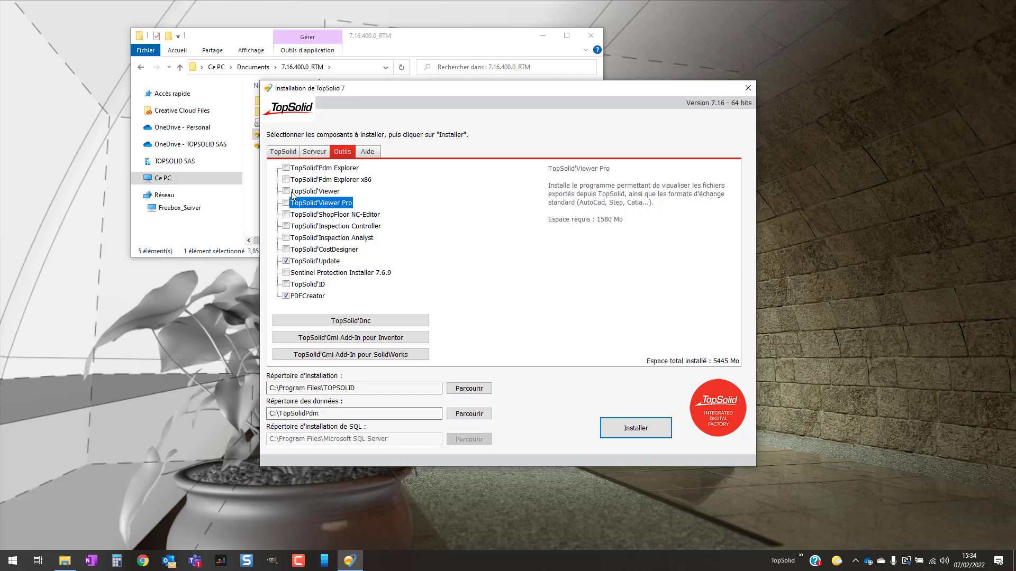
left_click(286, 204)
left_click(335, 275)
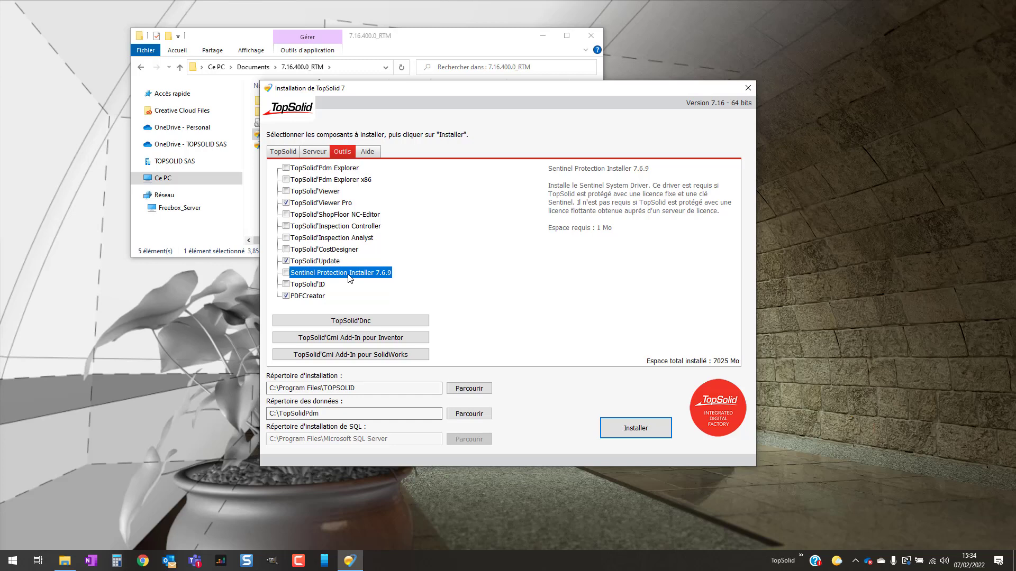
left_click(315, 285)
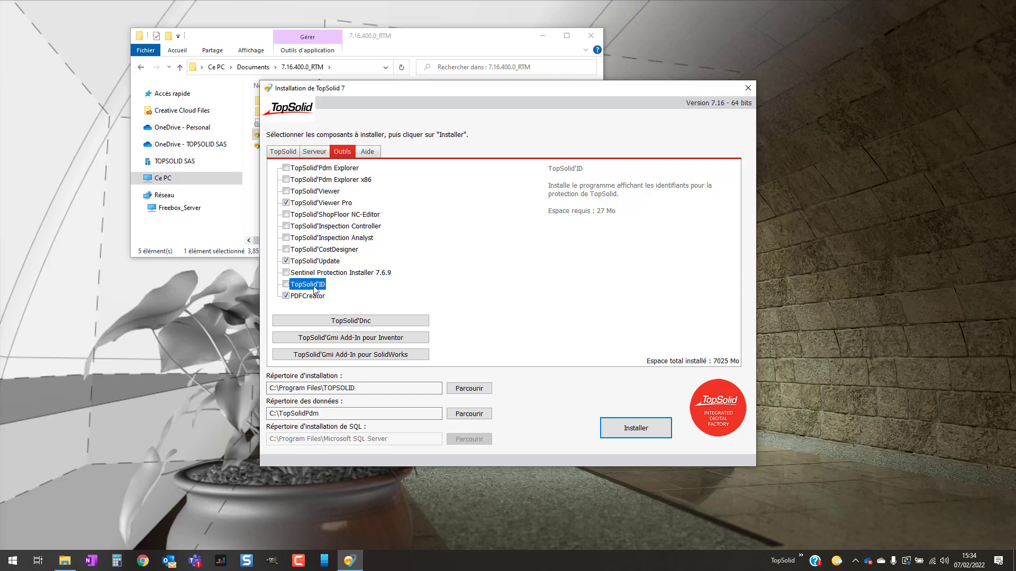
- Open the TopSolid installation guide, look through its table of contents, and minimize the document
left_click(372, 153)
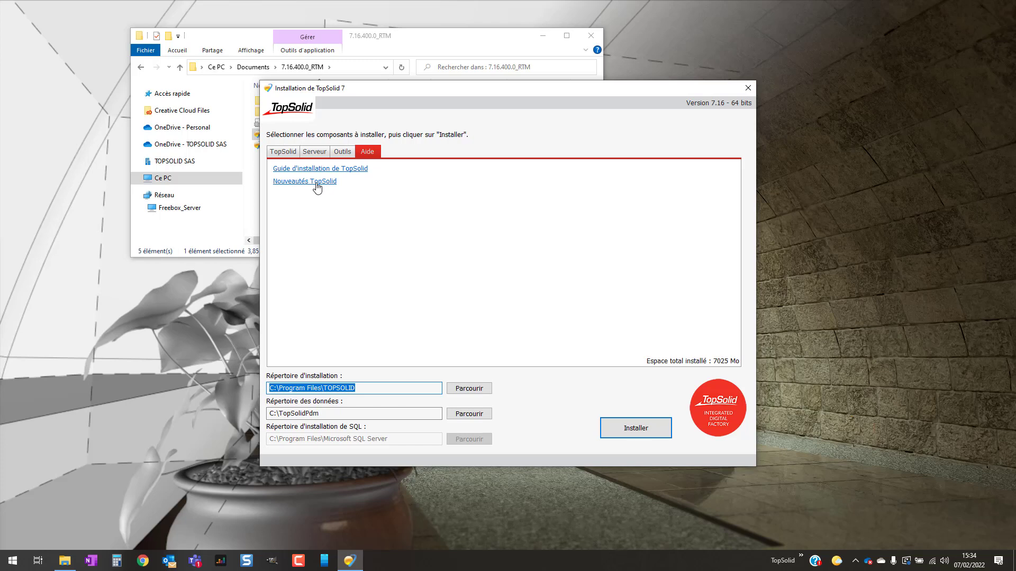
left_click(359, 169)
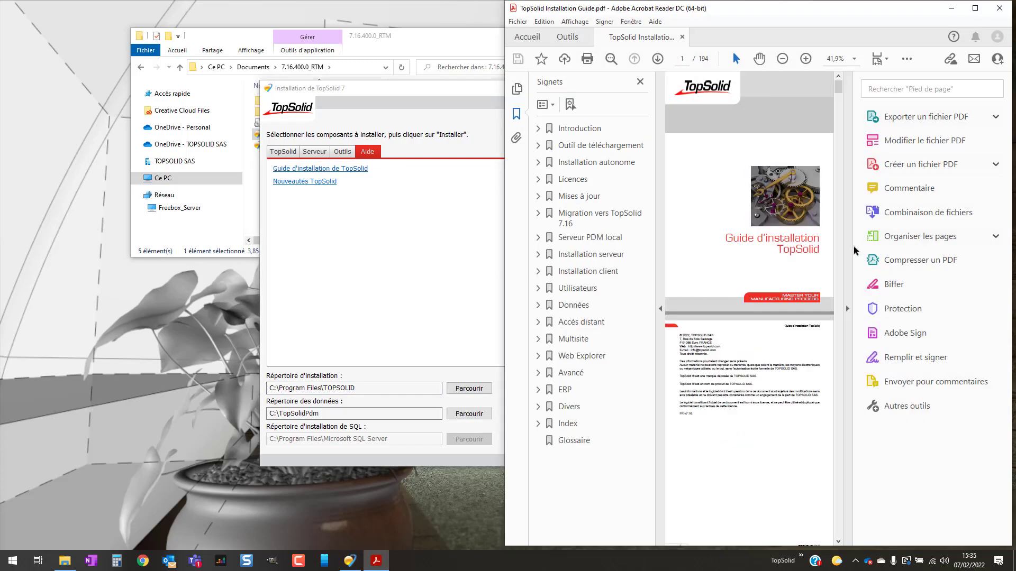
left_click(846, 309)
scroll(886, 241, "down", 20)
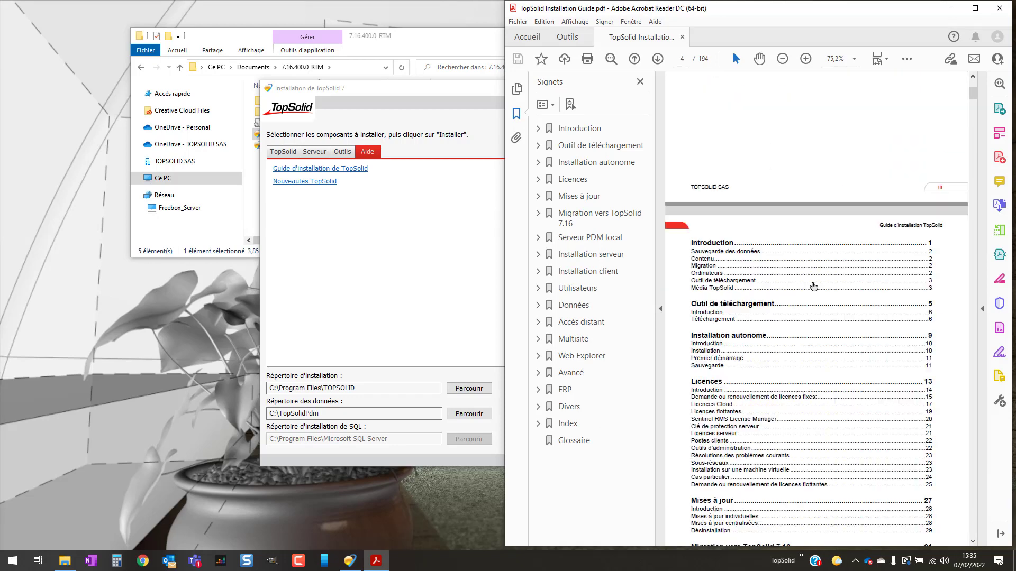
scroll(885, 241, "down", 4)
scroll(798, 272, "up", 7)
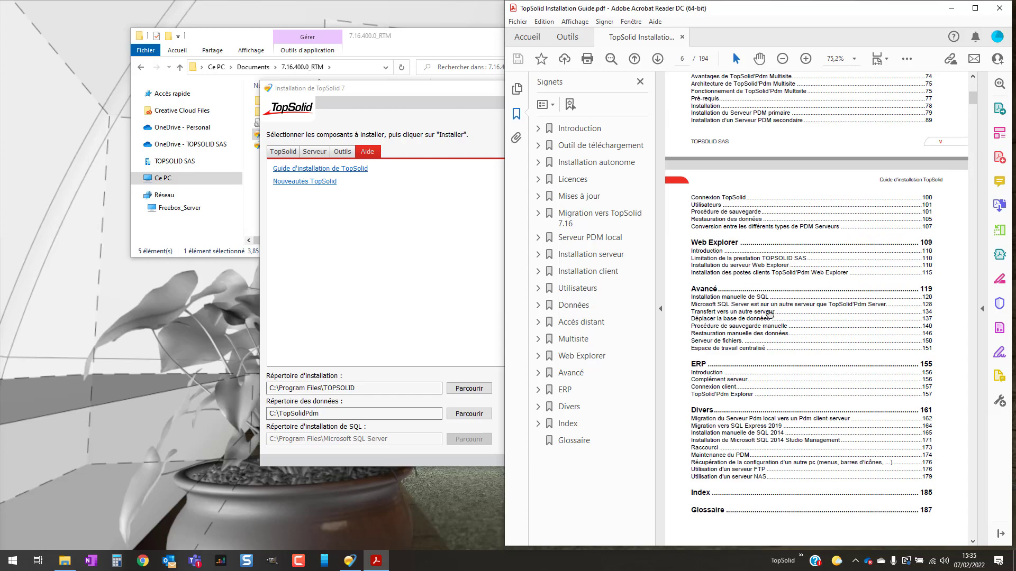
scroll(767, 314, "up", 5)
scroll(754, 320, "up", 2)
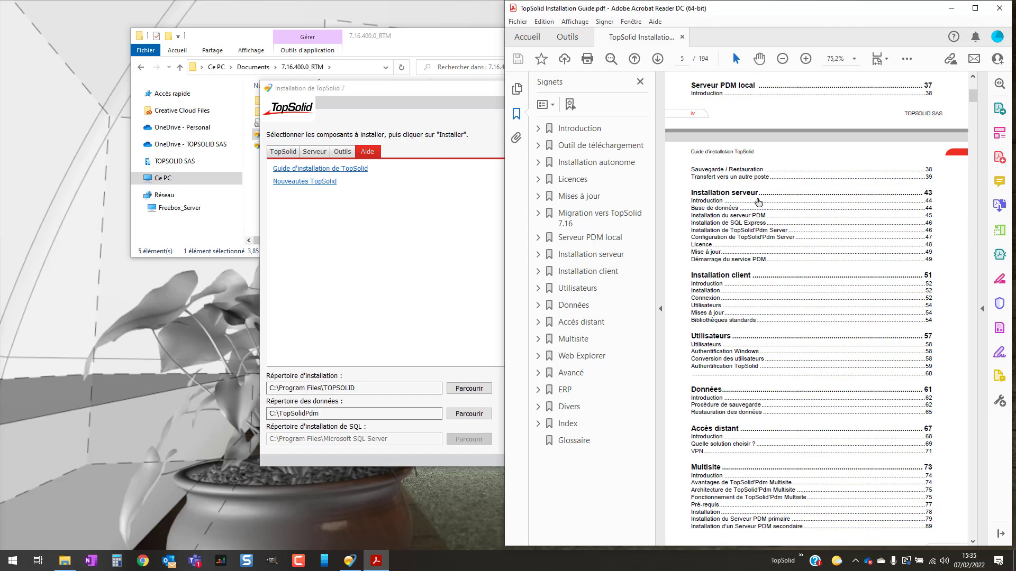
scroll(789, 262, "up", 1)
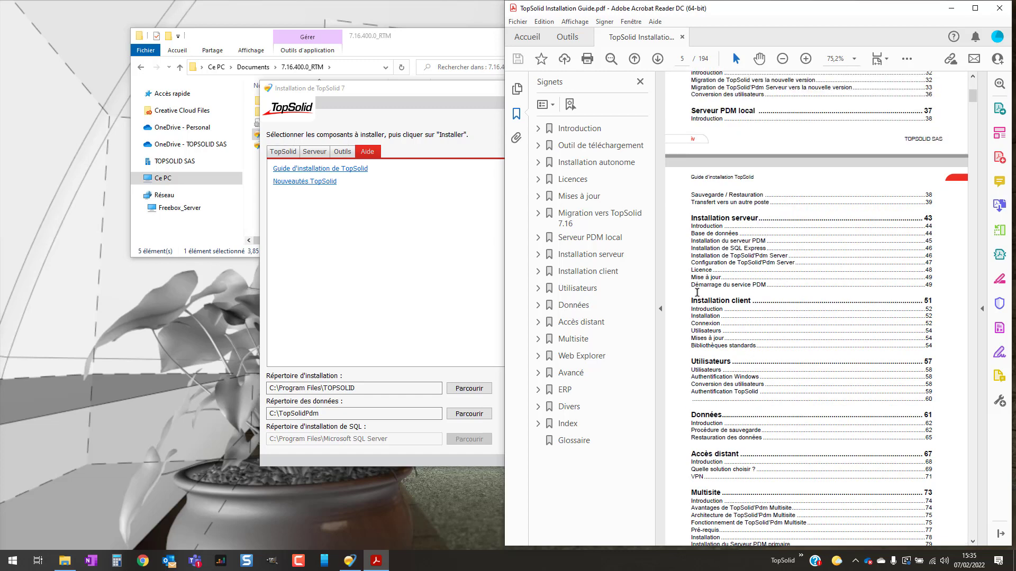
scroll(701, 290, "down", 20)
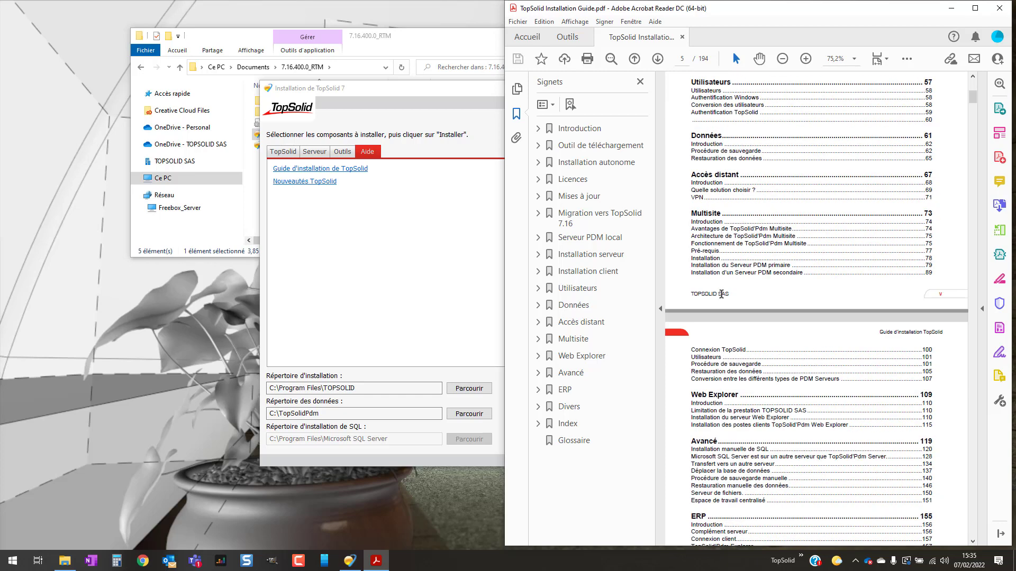
left_click(950, 8)
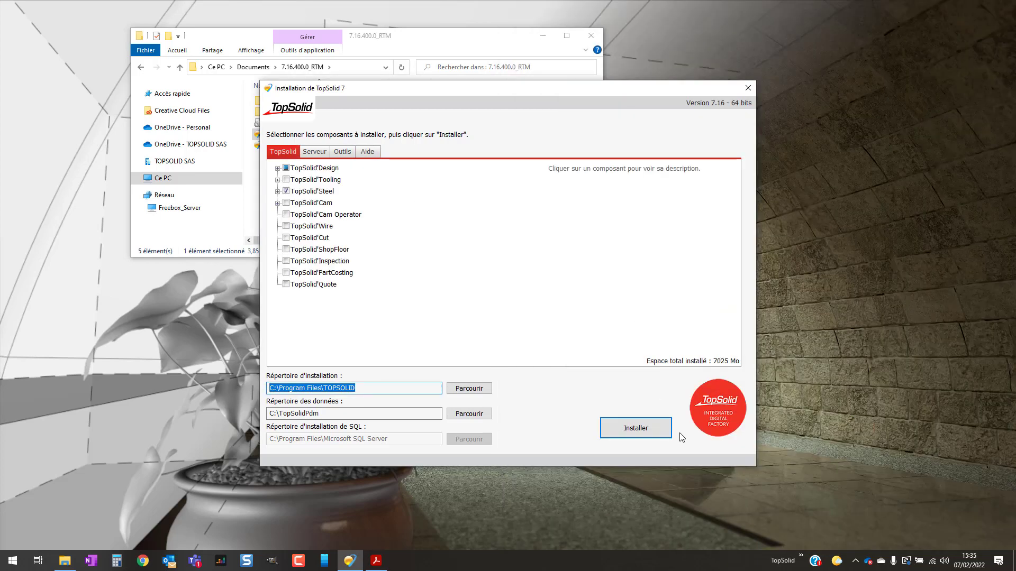
- Proceed with installing the chosen components and accept the TopSolid licence agreement
left_click(661, 436)
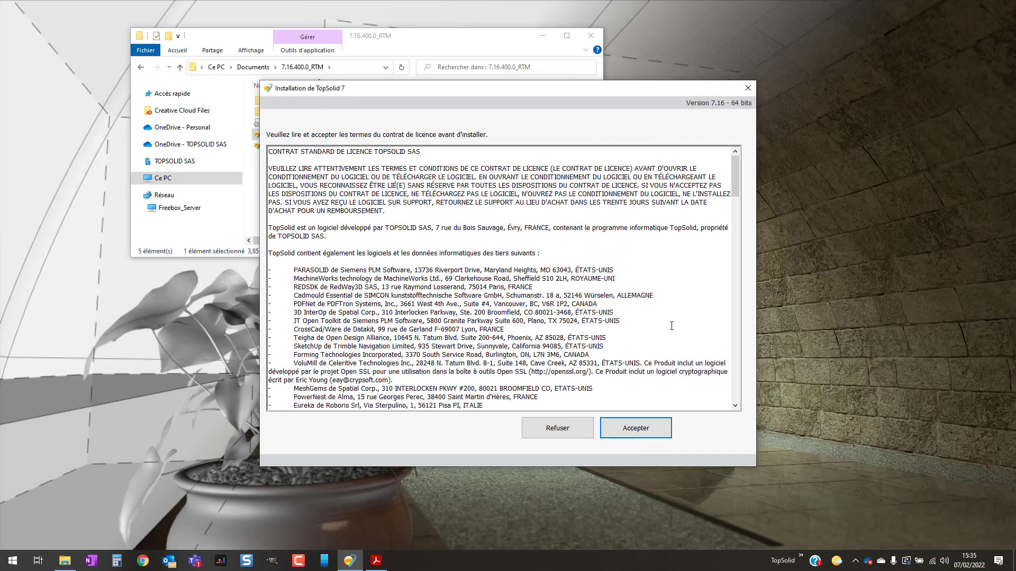
left_click(651, 431)
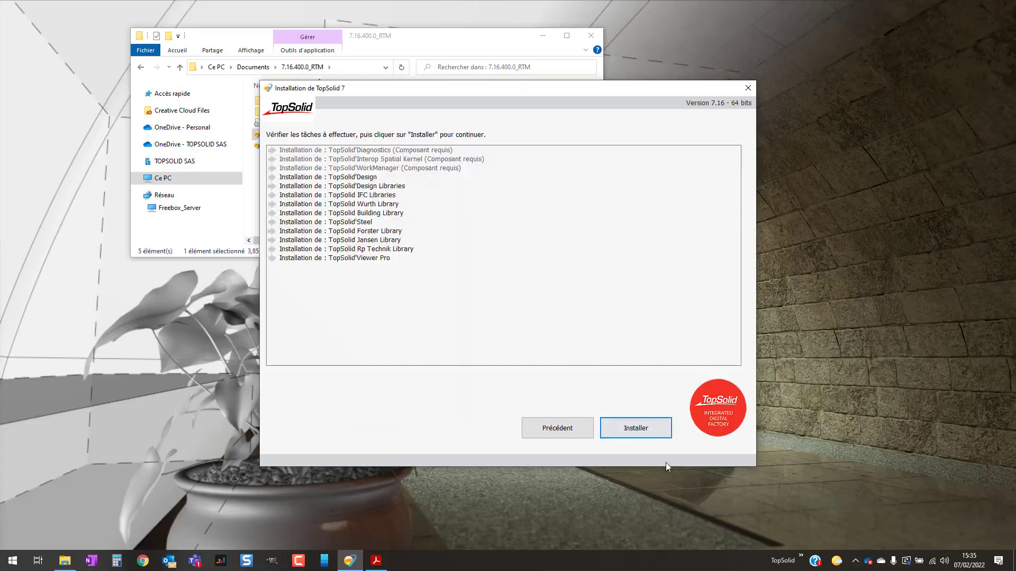
- Install the listed TopSolid components and close the installer without restarting the system
left_click(638, 430)
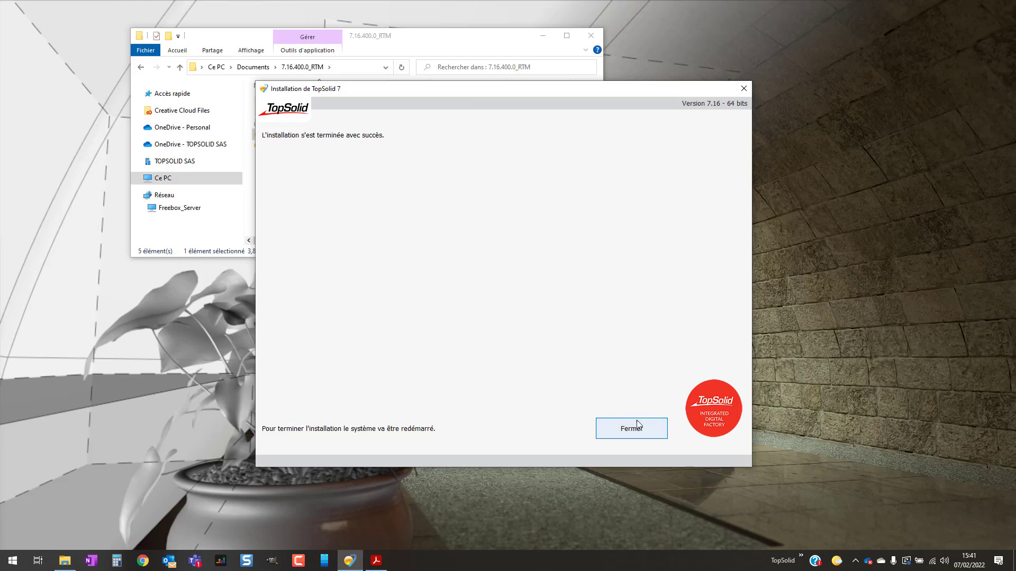
left_click(654, 432)
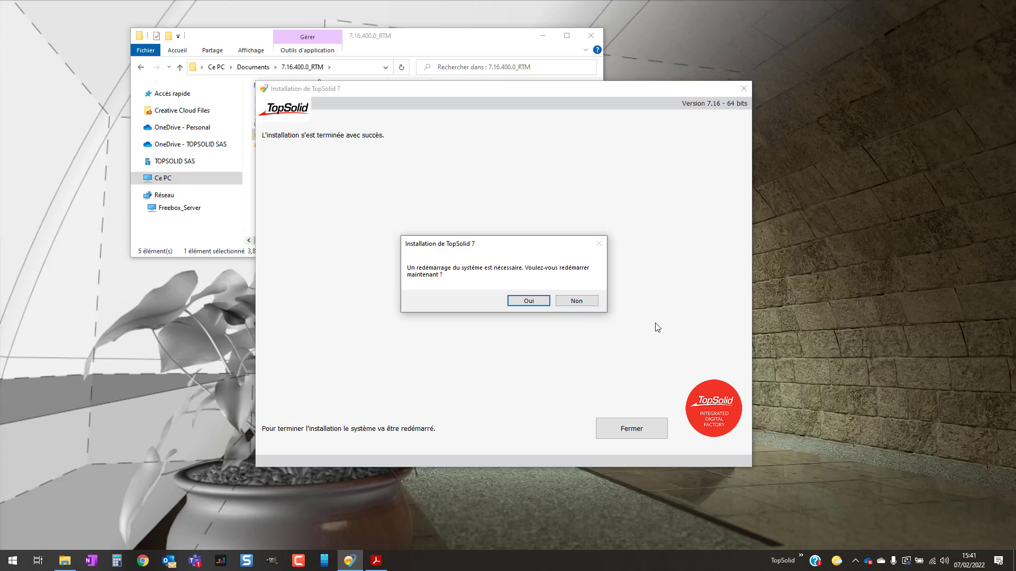
left_click(579, 300)
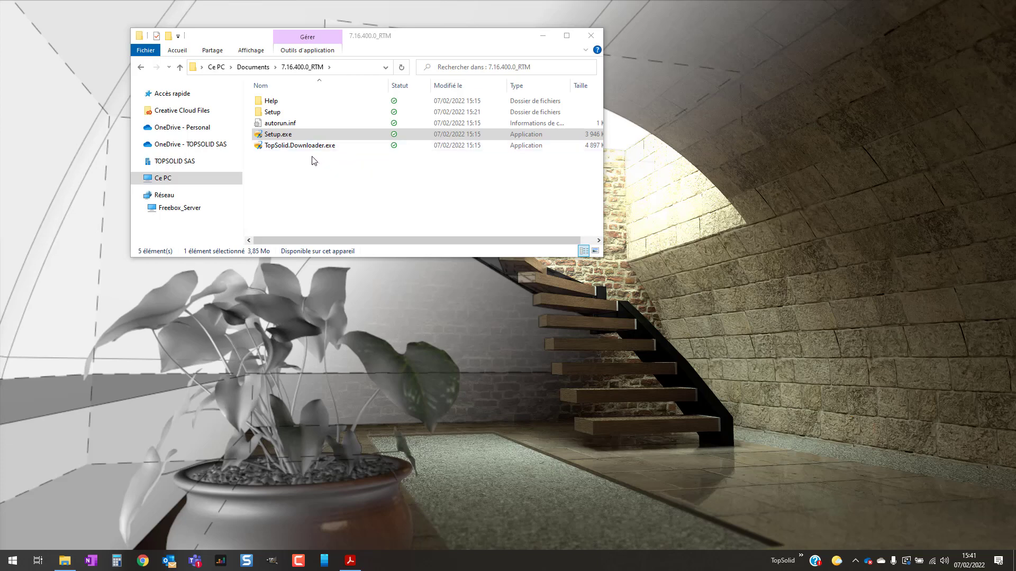
- Run Setup.exe again and add TopSolid'Bending under TopSolid'Design in maintenance mode, viewing its description
left_click(287, 136)
double_click(291, 136)
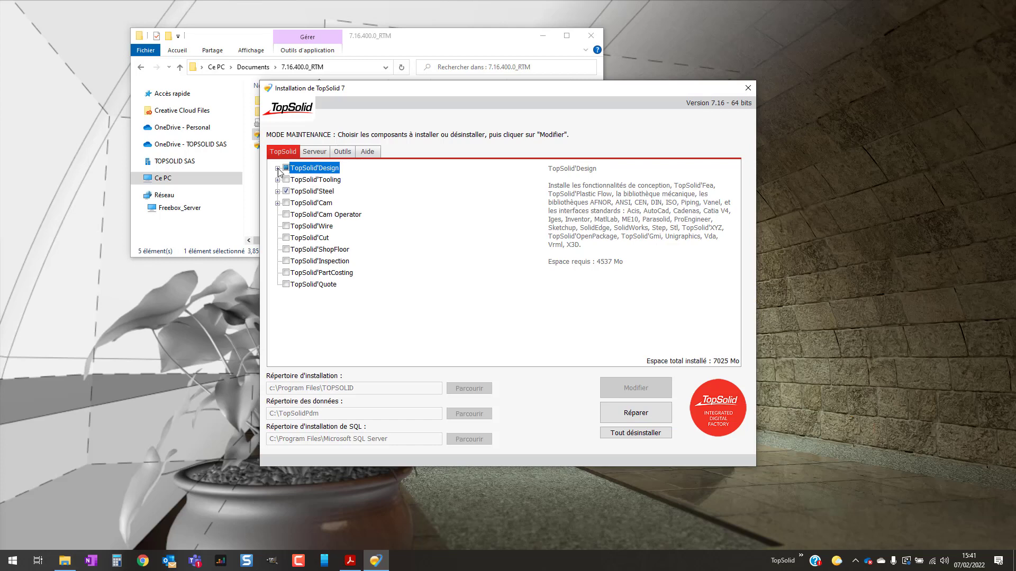
left_click(278, 168)
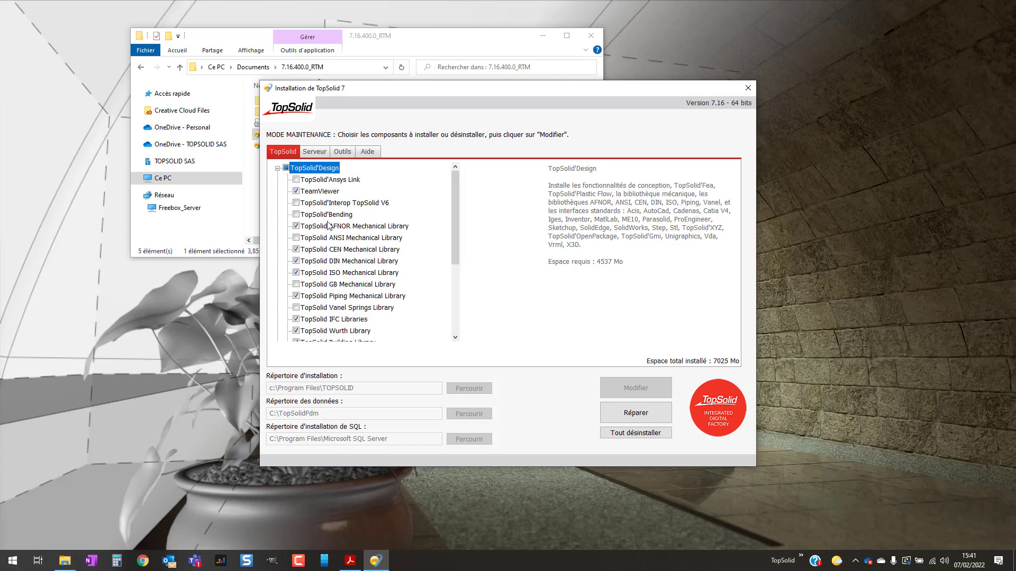
left_click(296, 215)
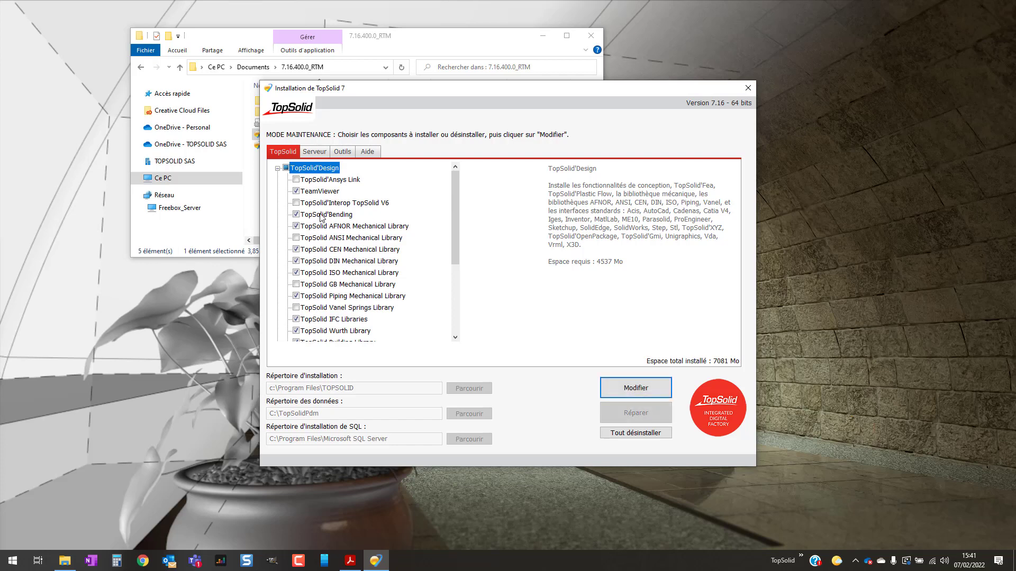
left_click(326, 217)
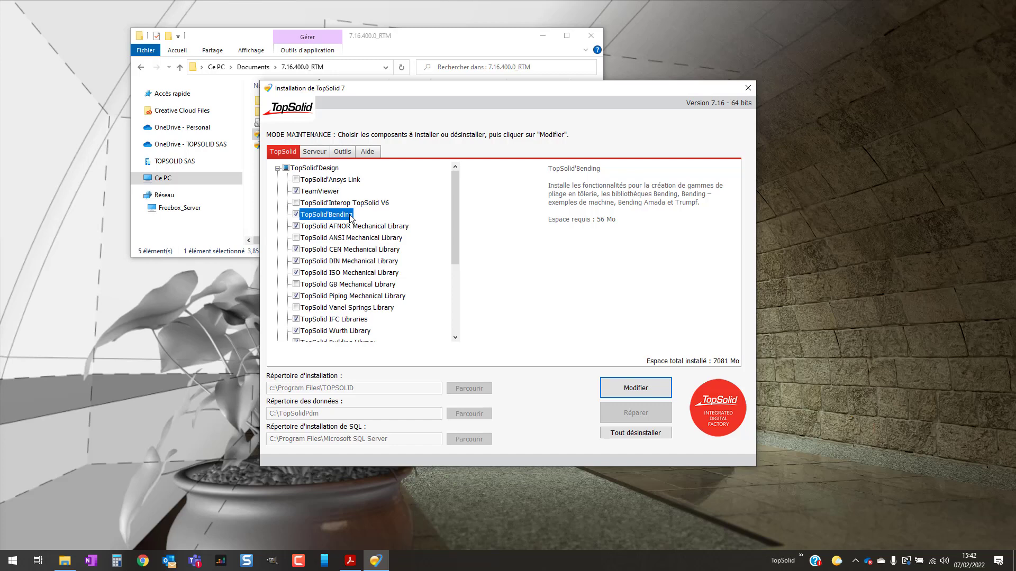
- Deselect TopSolid'Bending and close the installer without modifying the installation
left_click(296, 214)
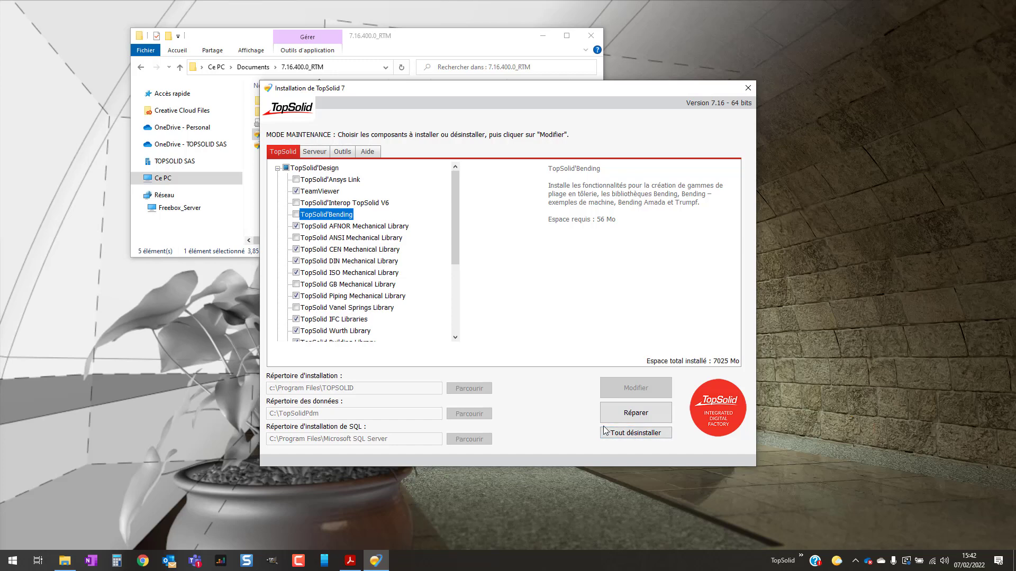
left_click_drag(448, 94, 457, 98)
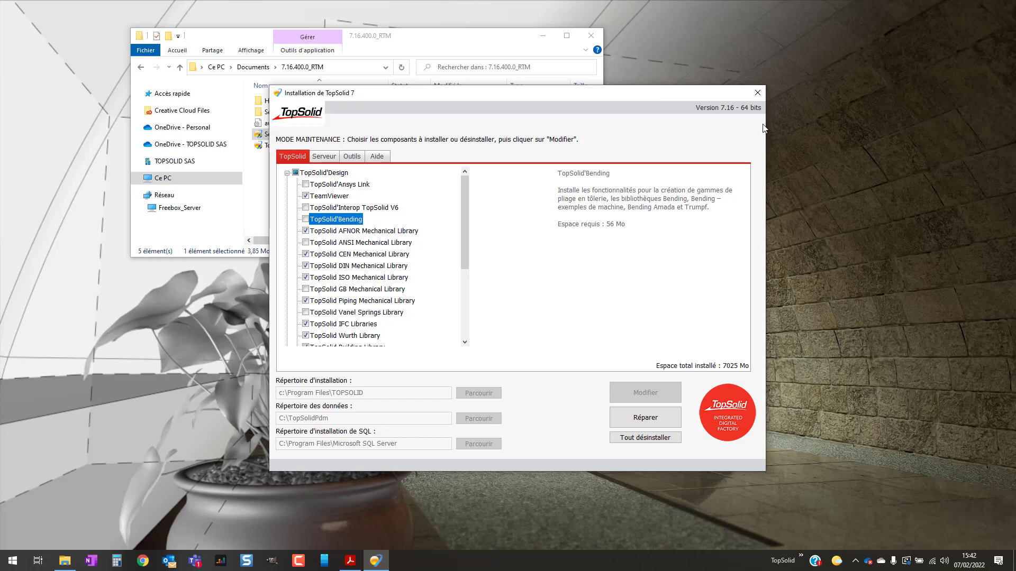
left_click(757, 94)
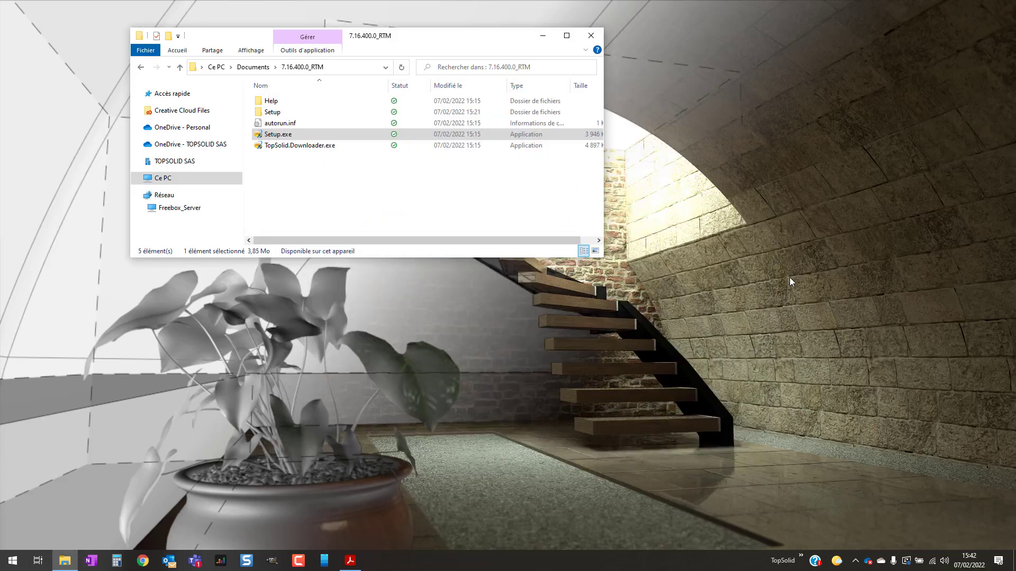
- Launch TopSolid 7 and review the PDM backup schedule, location and notification settings
left_click(800, 556)
left_click(825, 533)
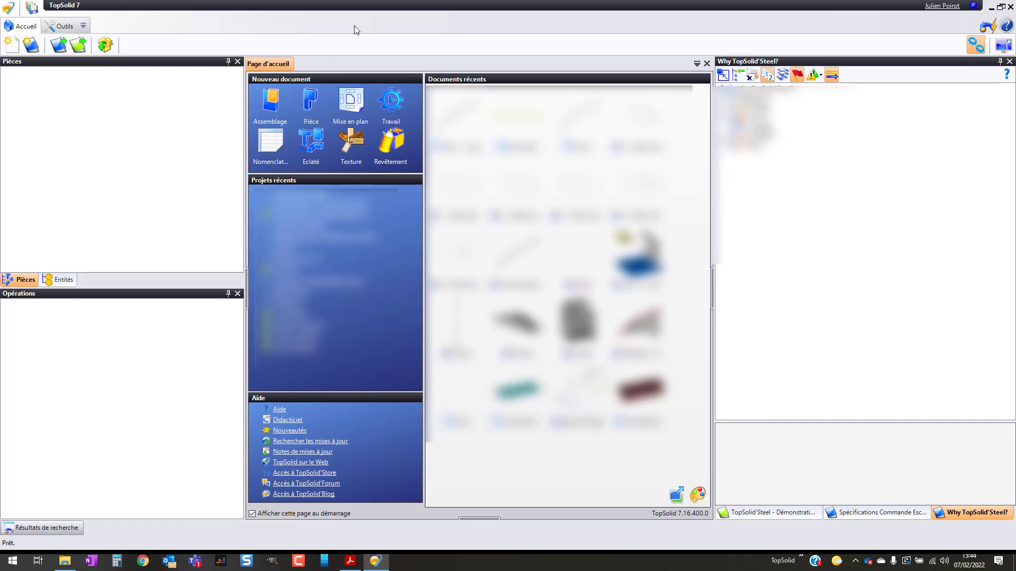
left_click(8, 15)
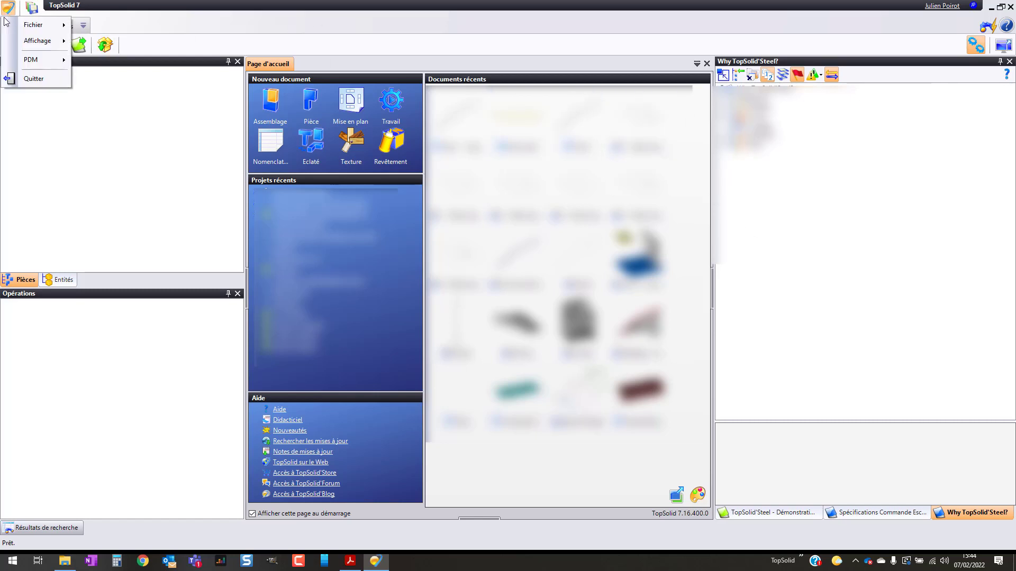
mouse_move(36, 61)
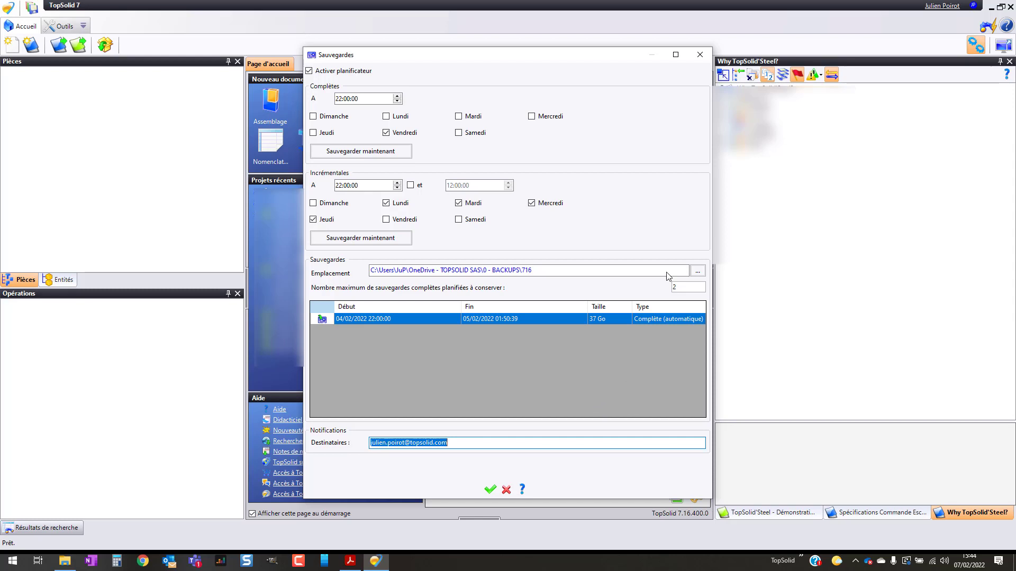
left_click(699, 55)
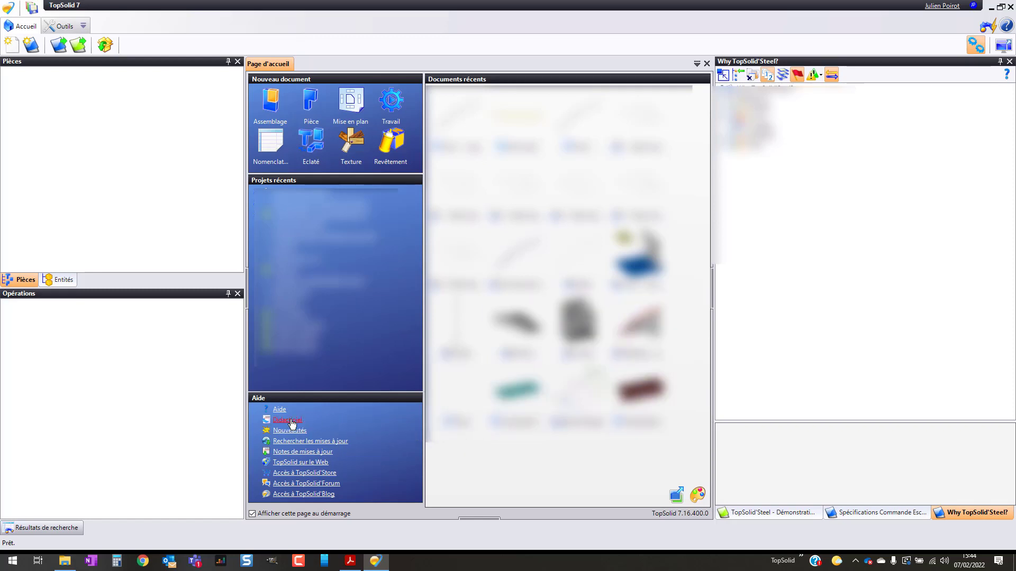
- Open the TopSolid'Design 7.16 tutorial, skim its first pages, and close all open PDF documents
scroll(761, 254, "down", 5)
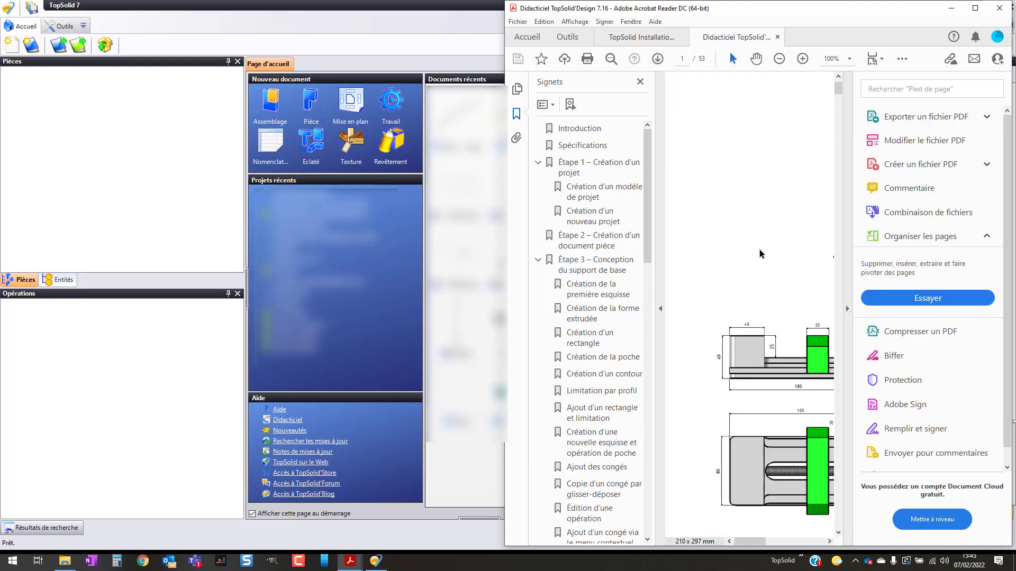
scroll(750, 365, "down", 3)
scroll(750, 365, "down", 3, "ctrl")
scroll(750, 365, "down", 2)
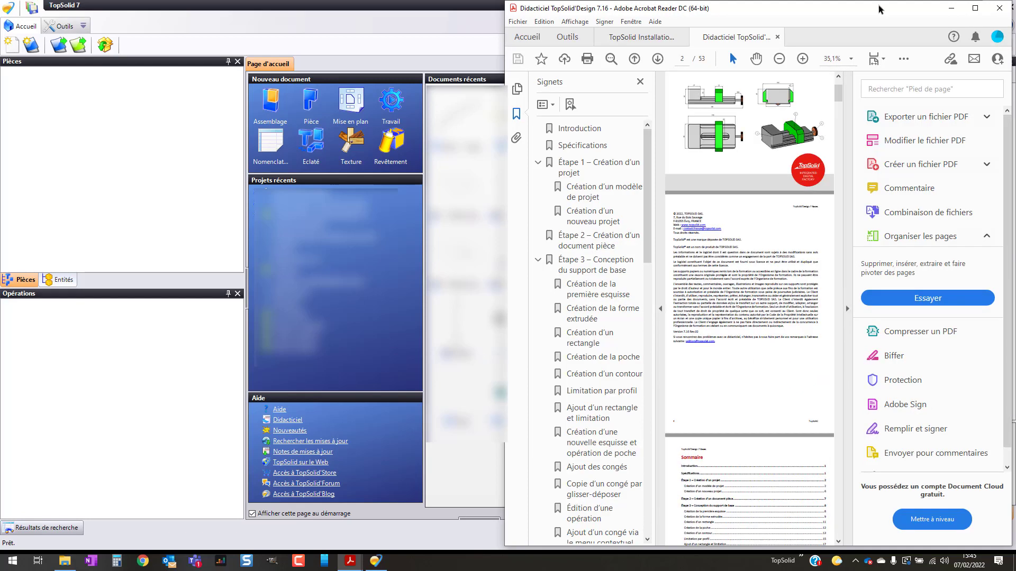
left_click(993, 10)
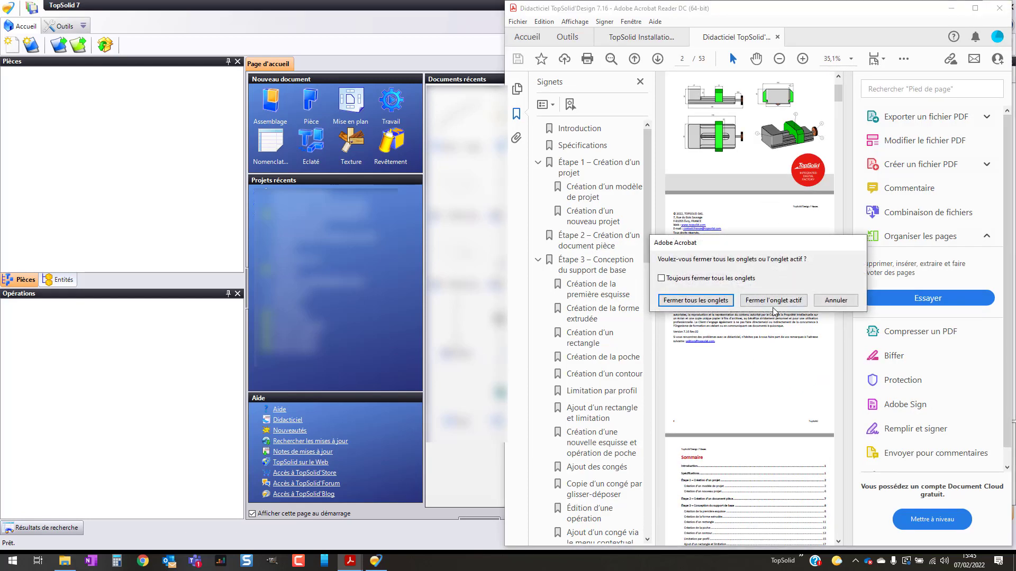
left_click(714, 306)
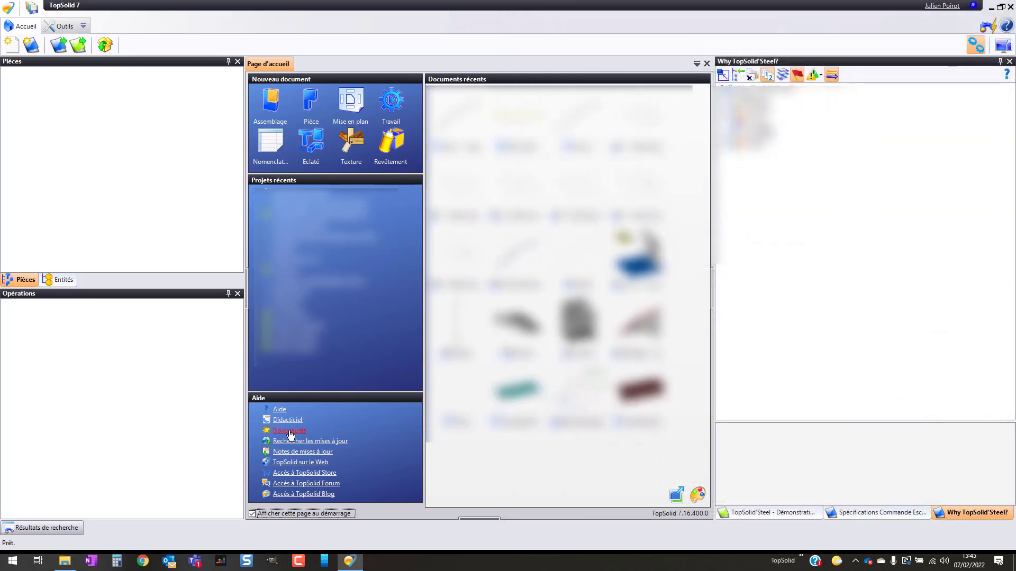
- Open the TopSolid 2022 what's-new document, skim through its pages full screen, and close it
left_click(283, 431)
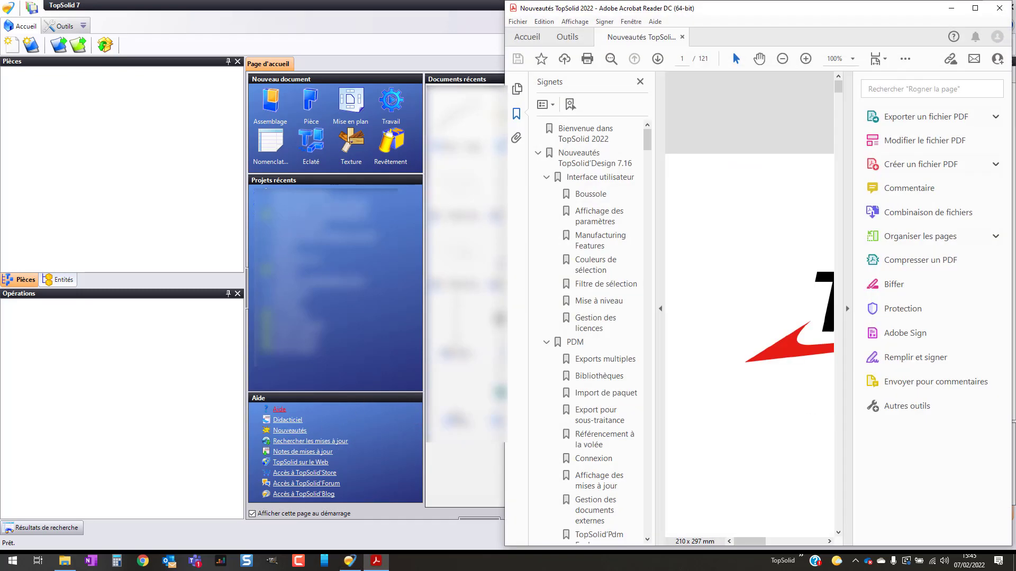
double_click(857, 10)
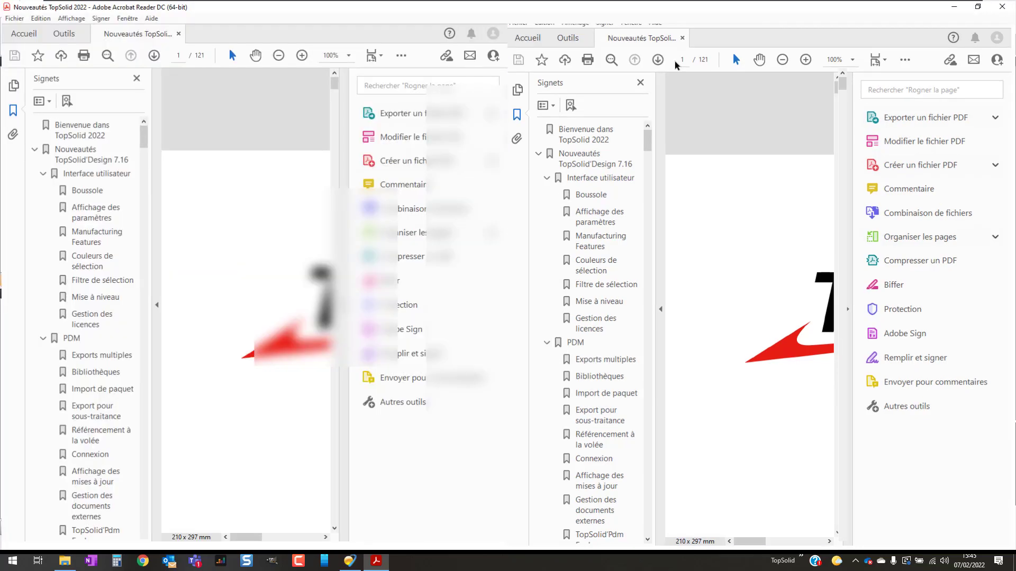
scroll(517, 230, "down", 10)
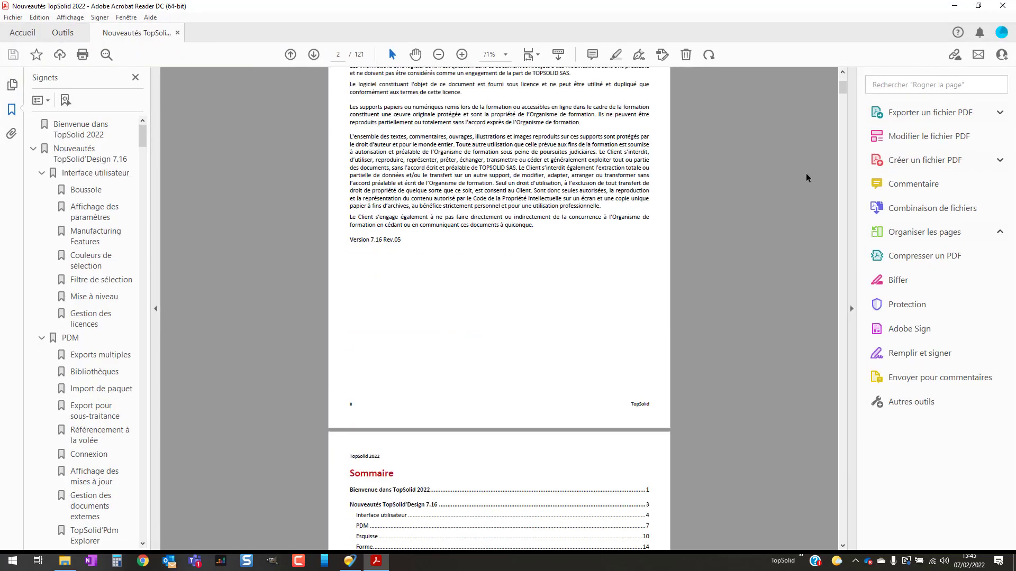
left_click(841, 118)
left_click_drag(838, 115, 836, 185)
left_click(1003, 8)
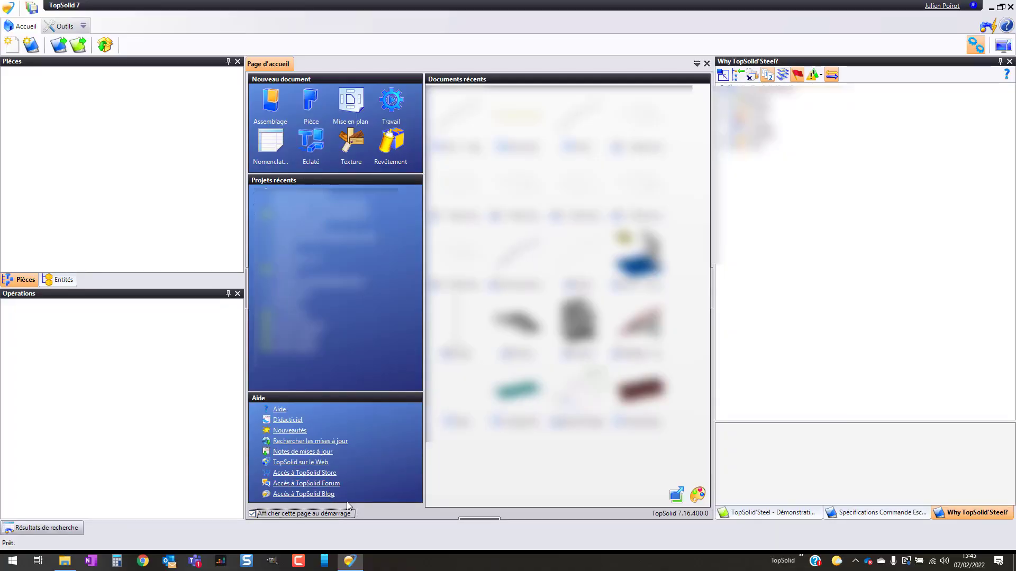
- Open the licence manager and check the machine identifiers for fixed licences and the server settings for floating licences
left_click(1006, 27)
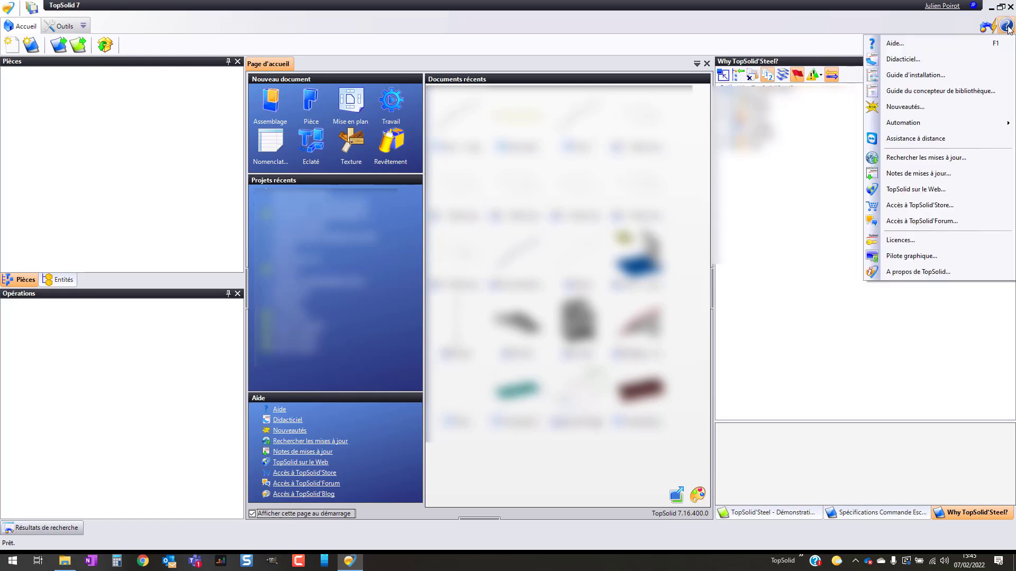
left_click(901, 240)
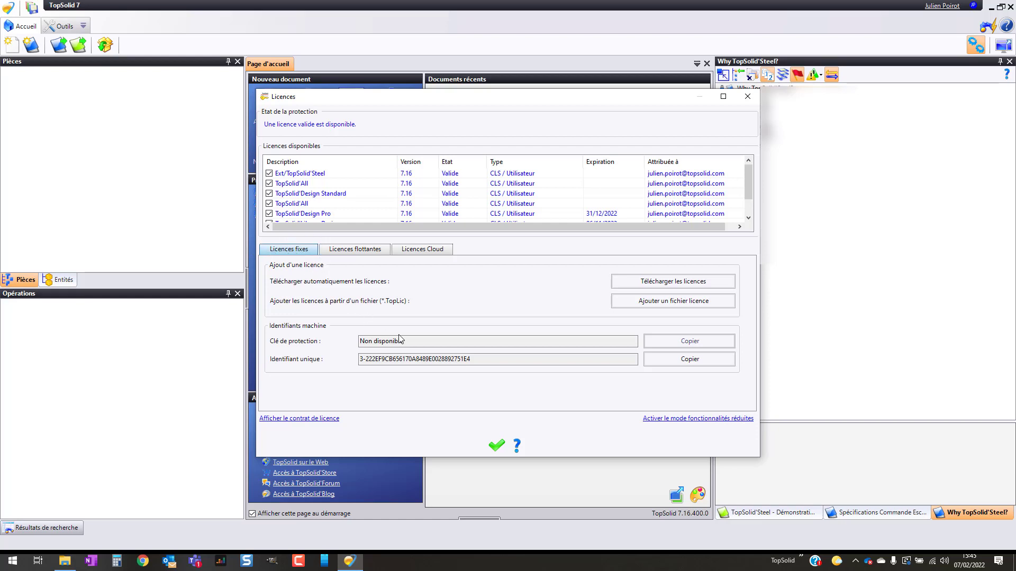
left_click_drag(403, 340, 355, 341)
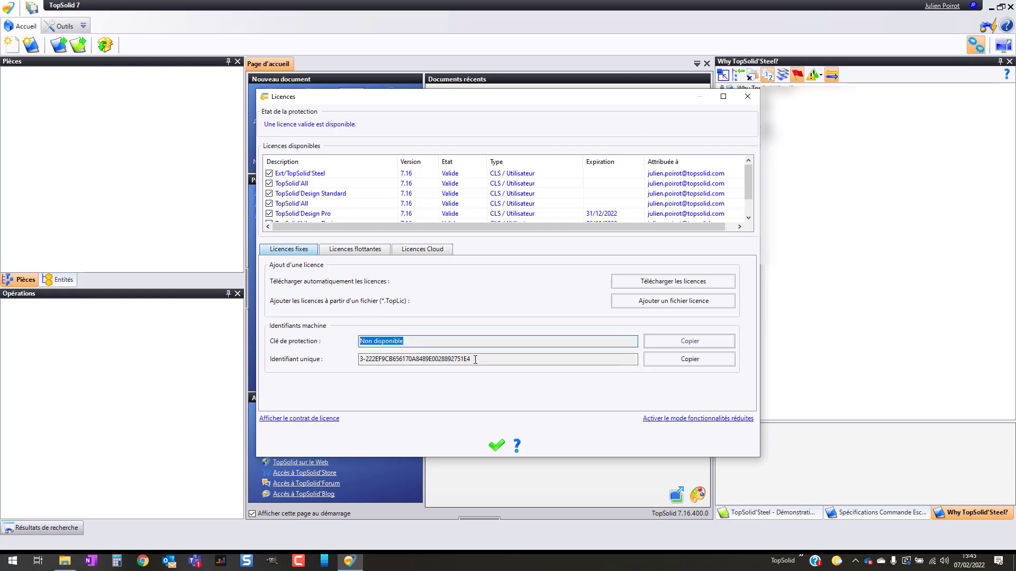
left_click_drag(475, 360, 361, 359)
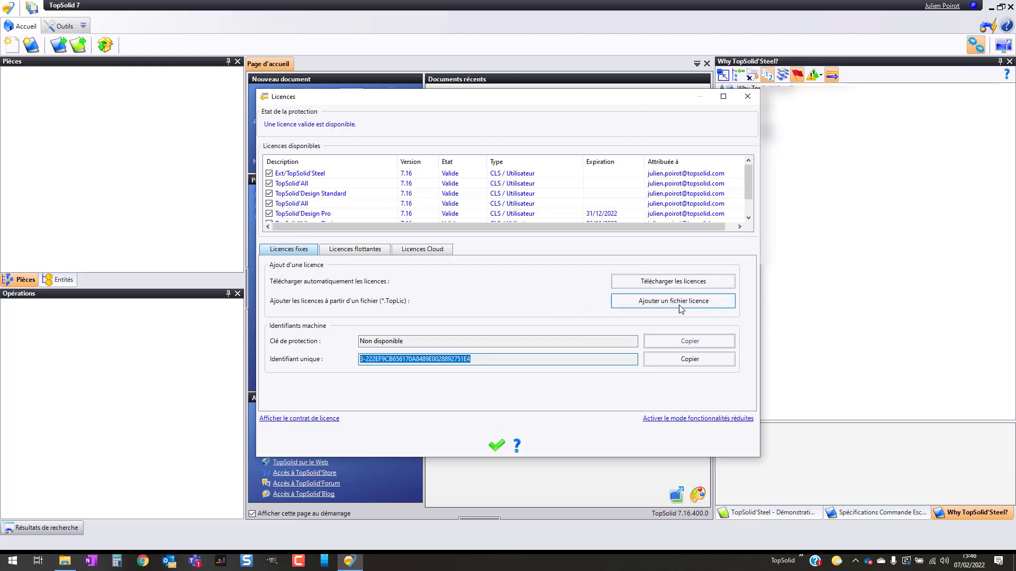
left_click(339, 252)
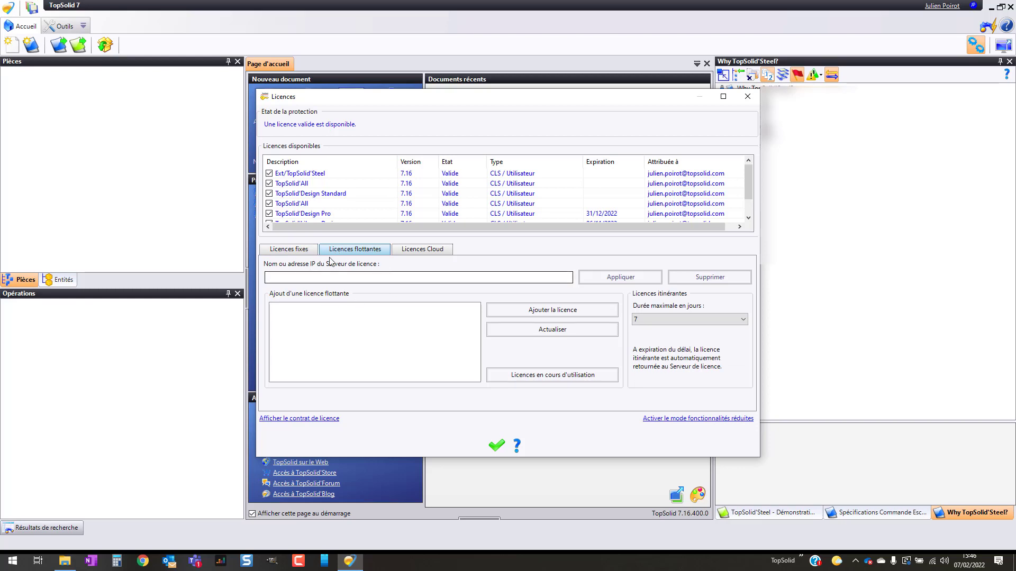
left_click(296, 272)
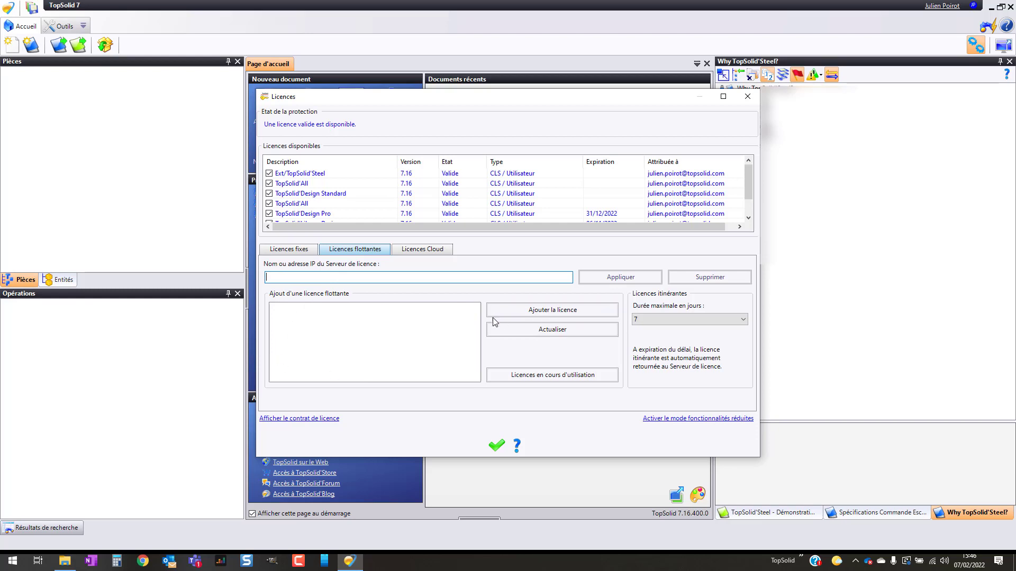
- Remove all available licences and add the TopSolid'All 7.16 user licence from the cloud licence server
left_click(416, 251)
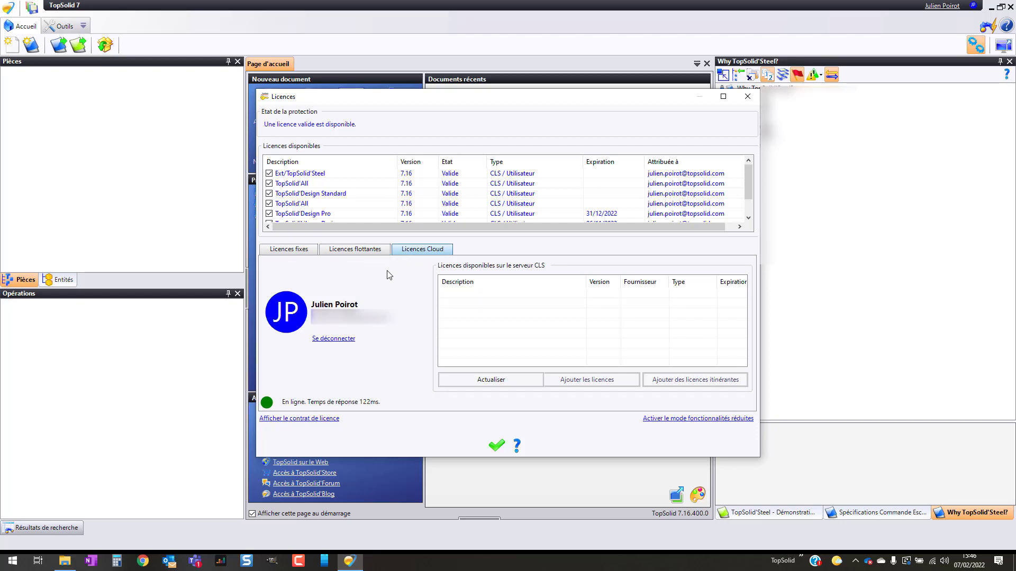
left_click(327, 202)
key("ctrl+a")
right_click(331, 197)
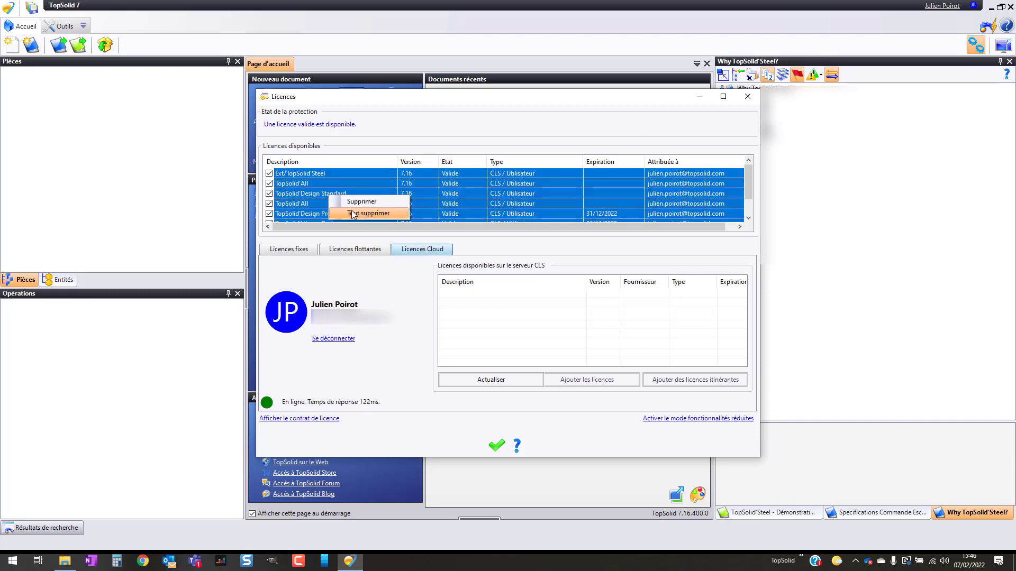
left_click(351, 213)
left_click(477, 313)
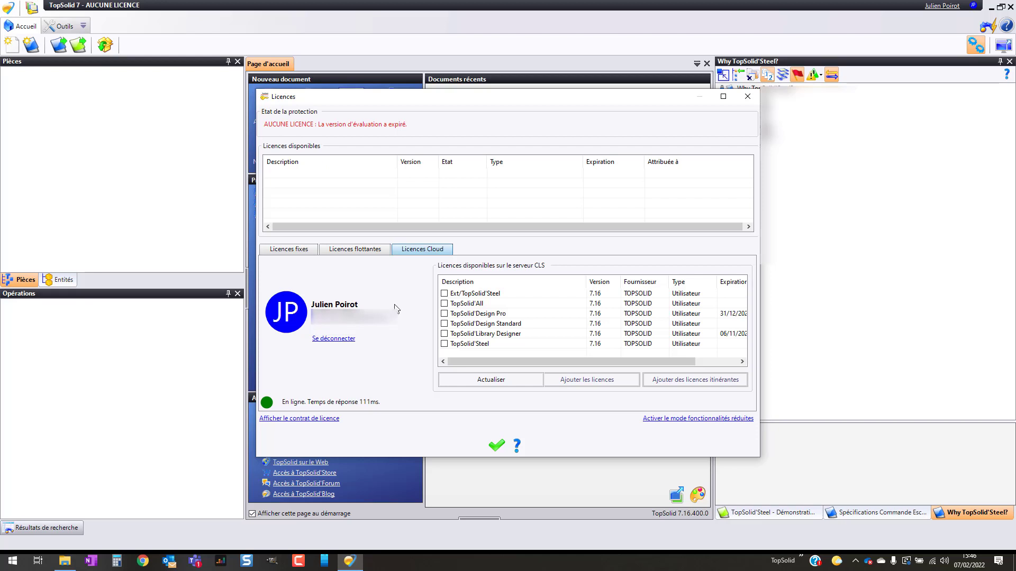
left_click(443, 304)
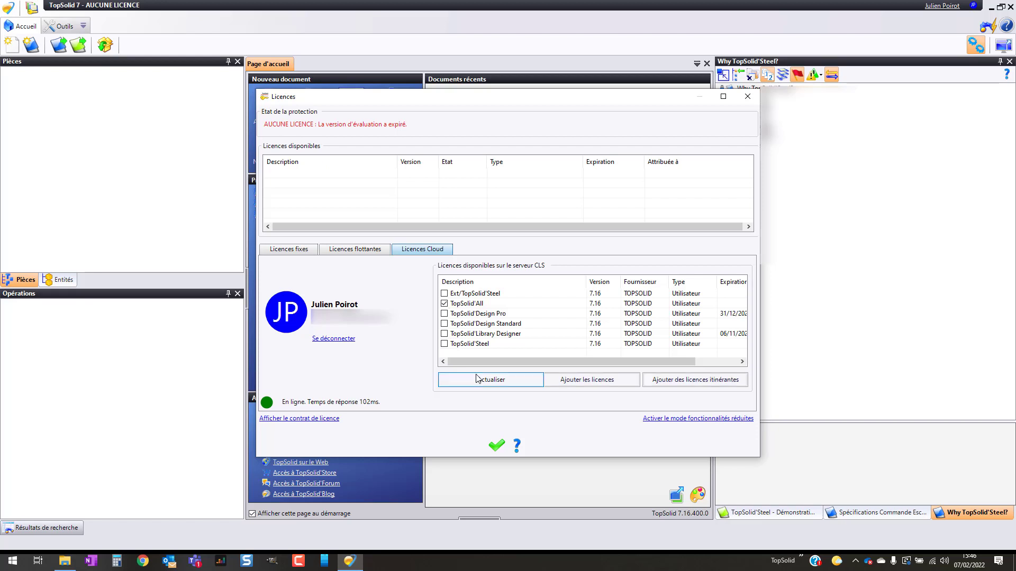
left_click(594, 382)
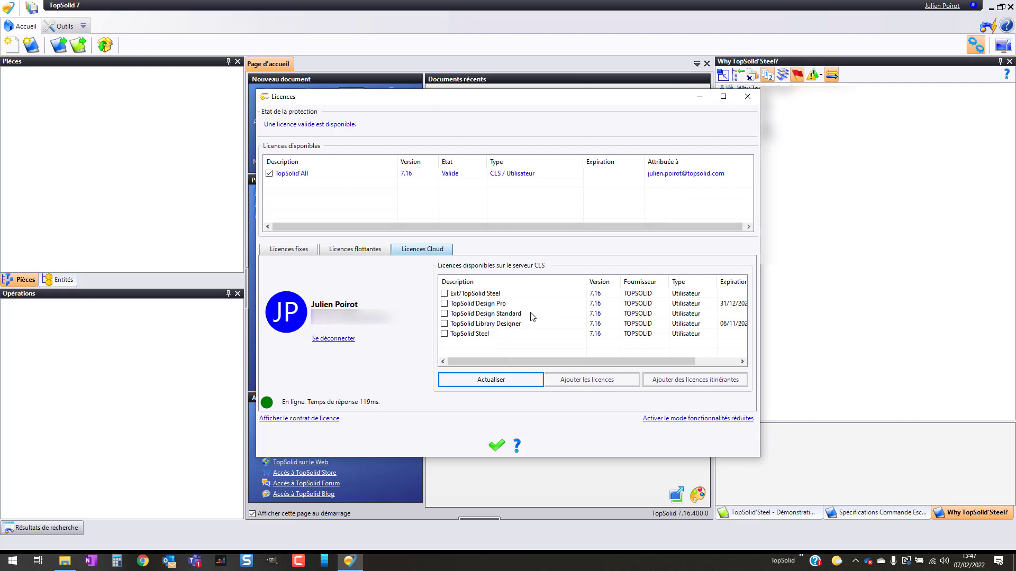
- Add TopSolid'Steel as a roaming cloud licence released after 30 days, and validate the licence settings
left_click(470, 335)
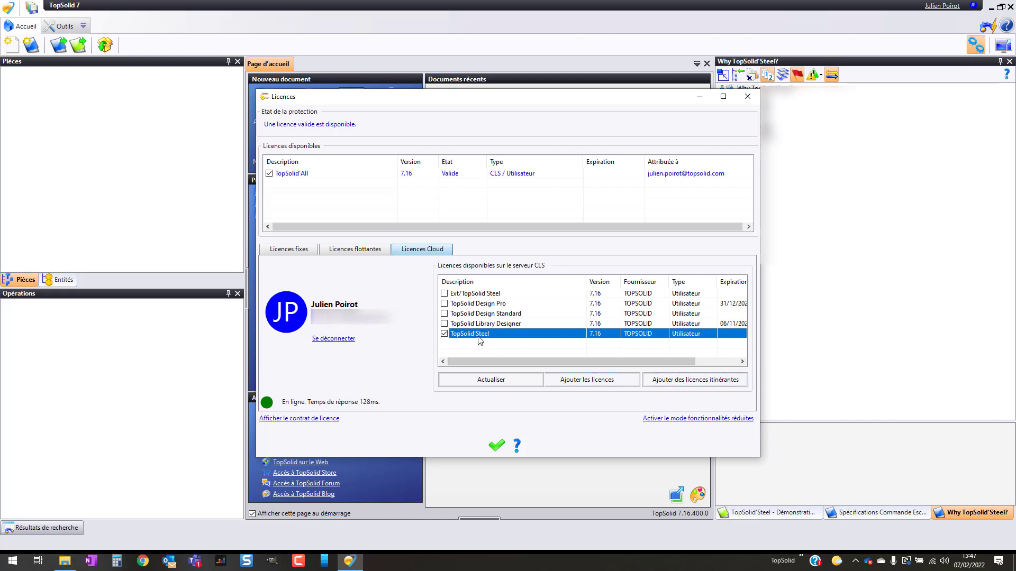
left_click(712, 381)
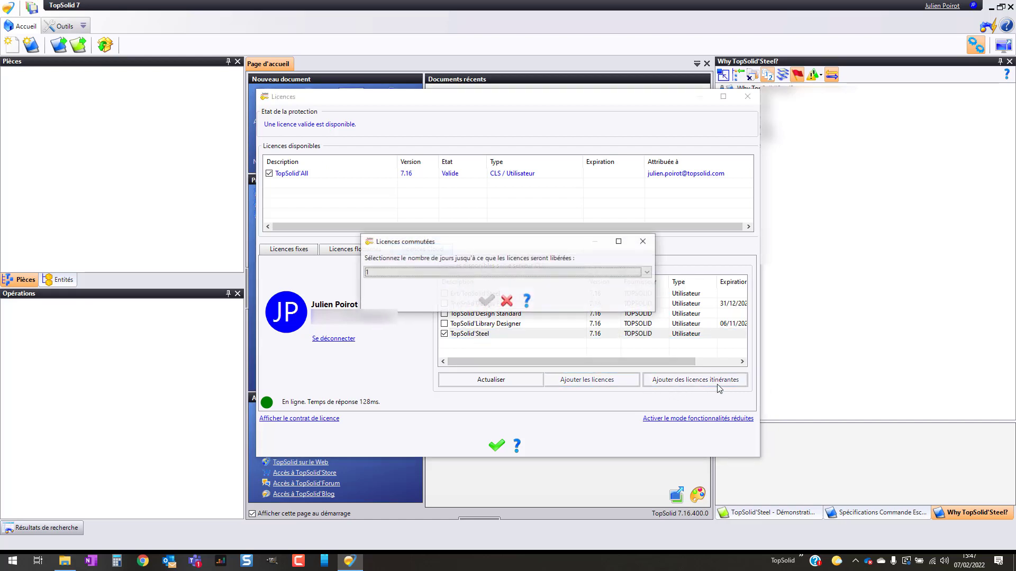
left_click(439, 272)
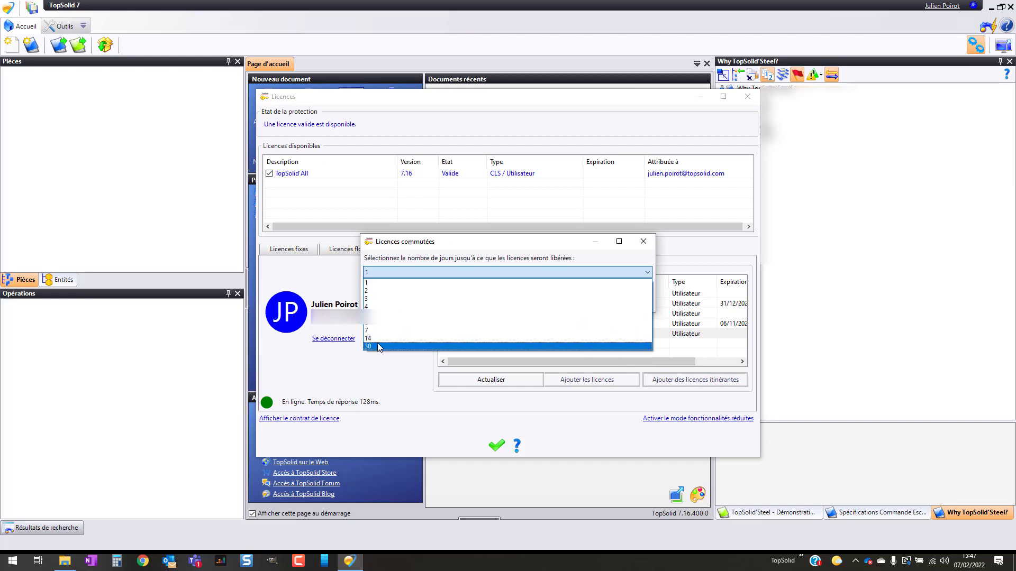
left_click(377, 345)
left_click(486, 301)
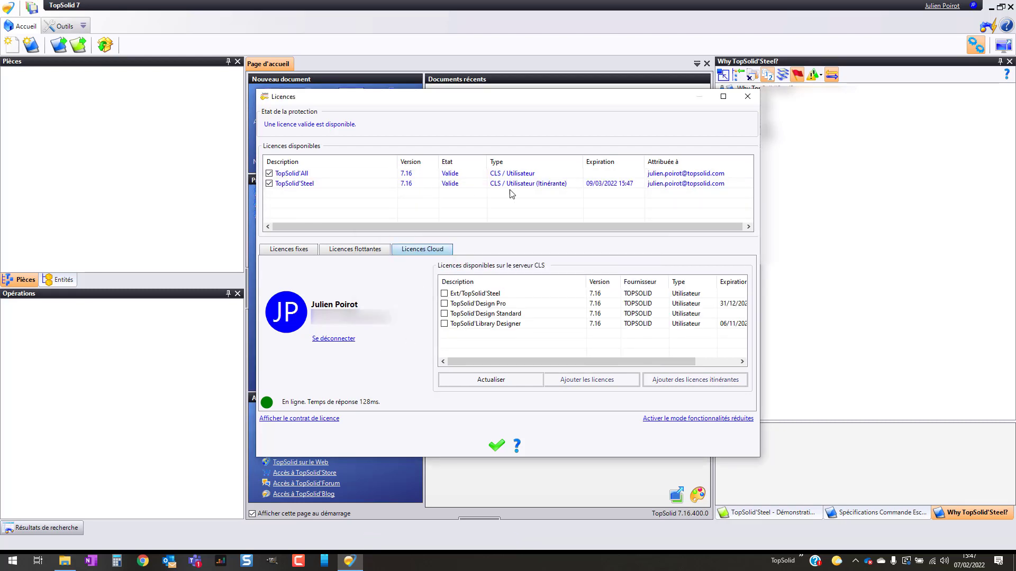
left_click(516, 187)
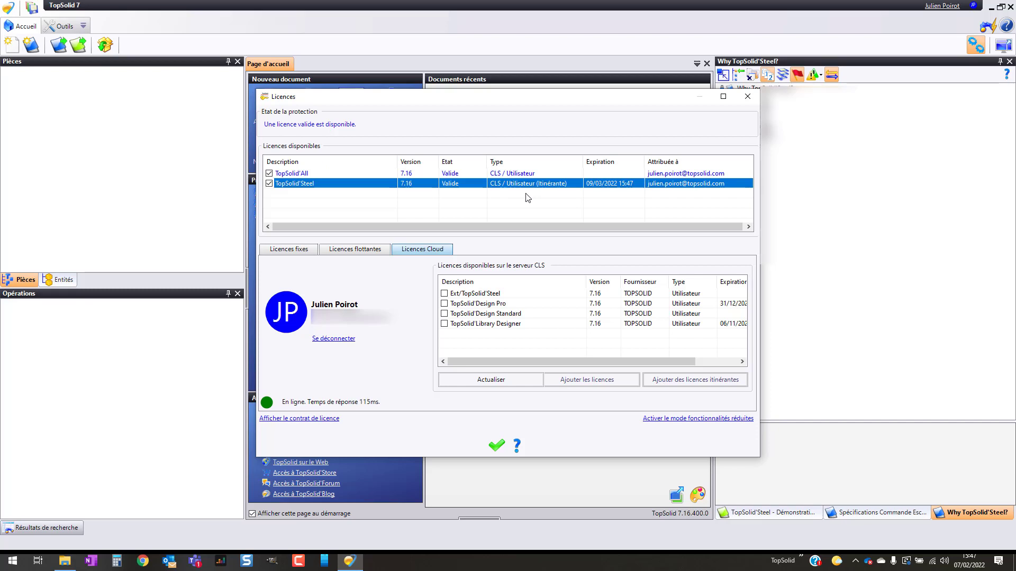
left_click(498, 445)
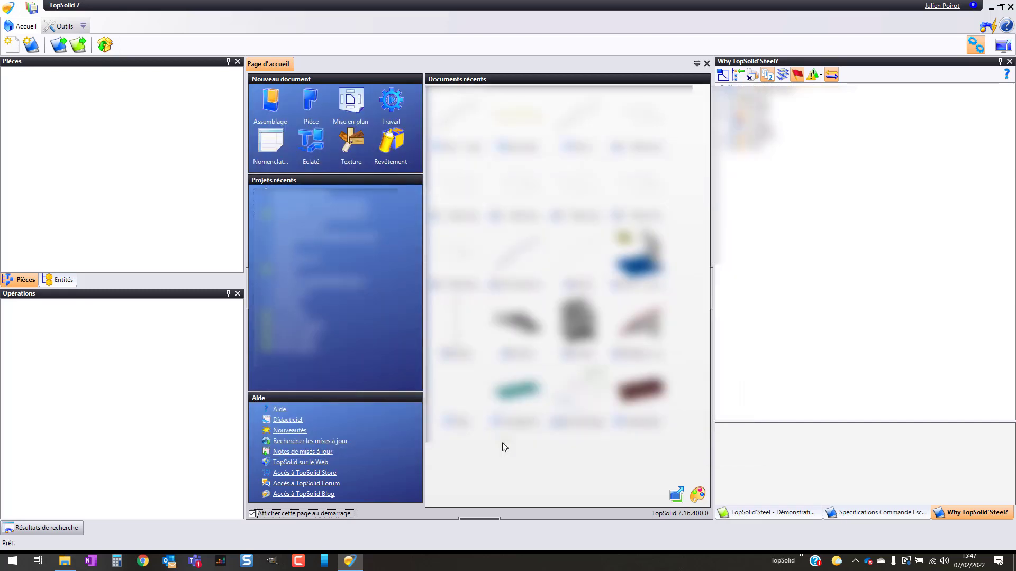